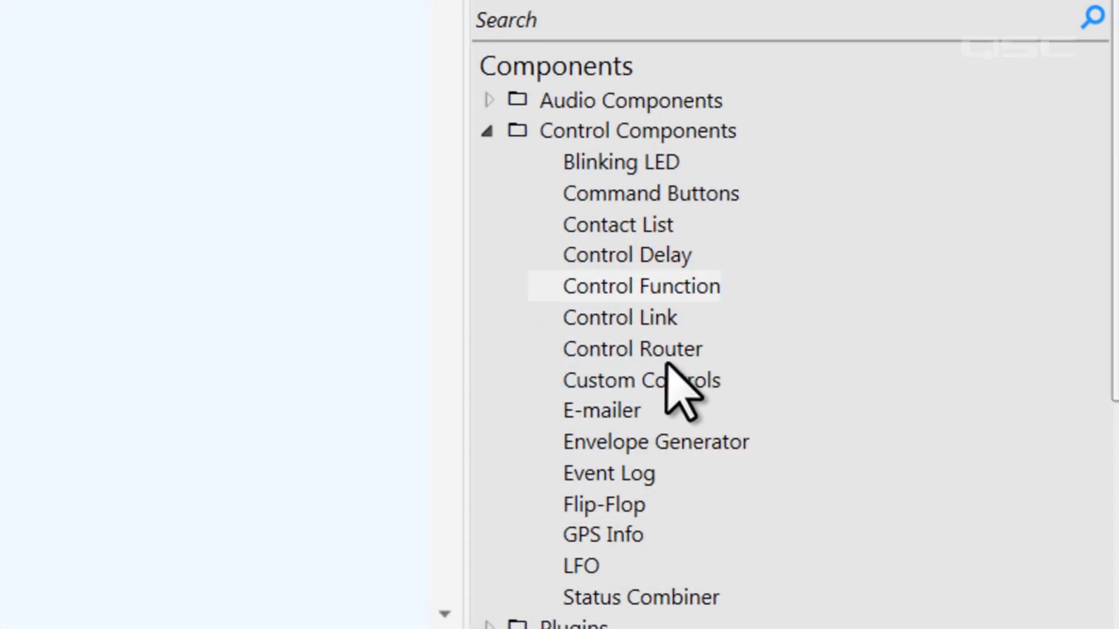
# Add a Custom Controls component to the schematic and set its Group 1 type to Level knob (dB)
pyautogui.moveTo(691, 379); pyautogui.dragTo(87, 245)
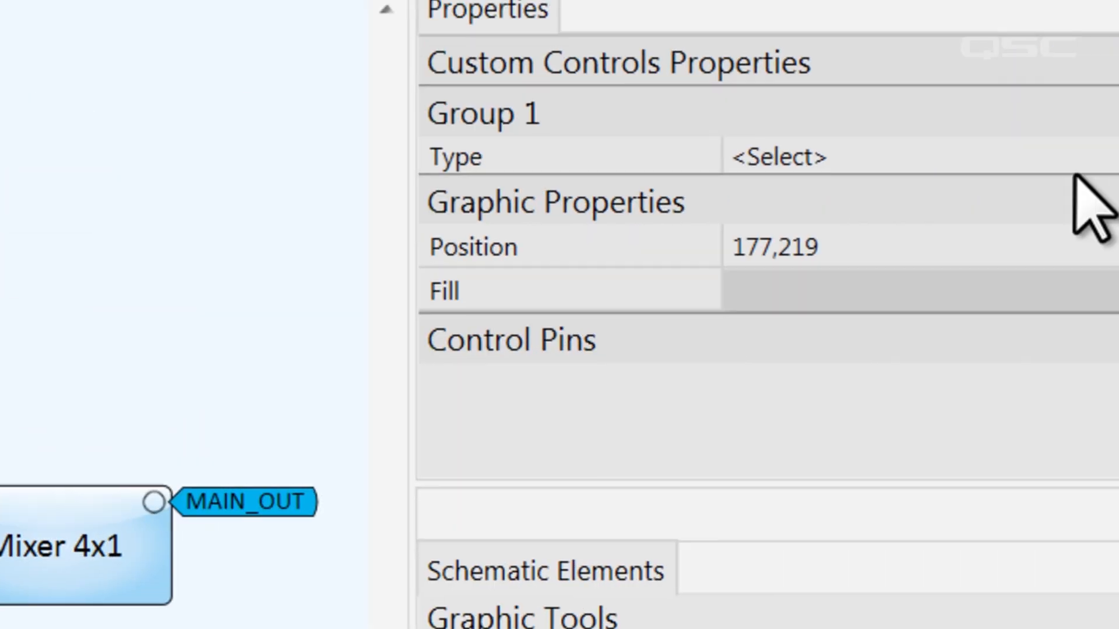
pyautogui.click(987, 185)
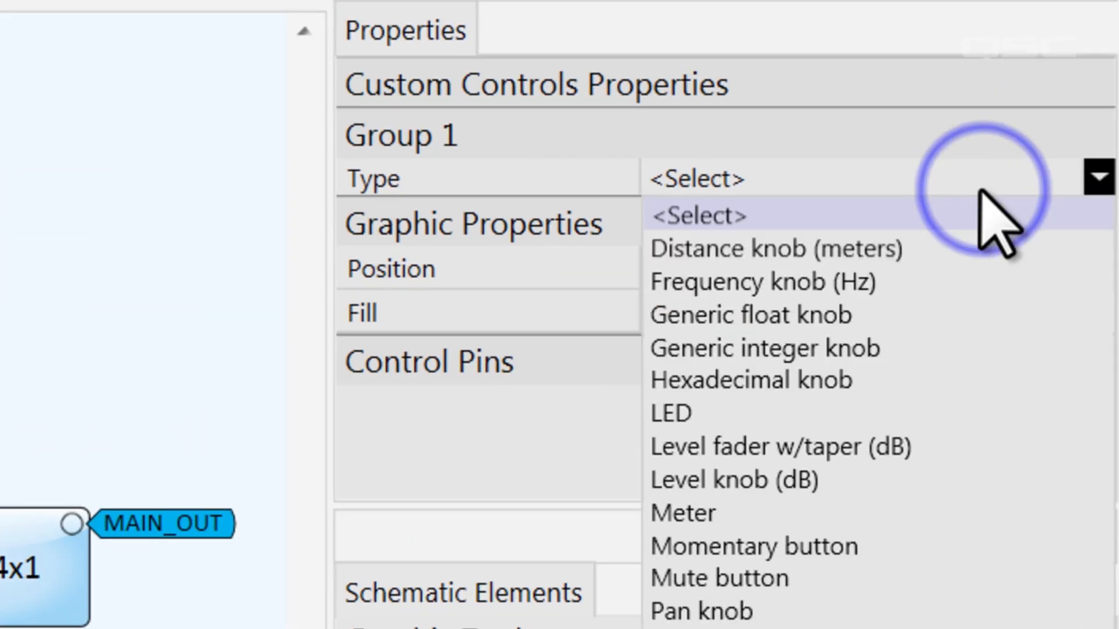
pyautogui.click(979, 480)
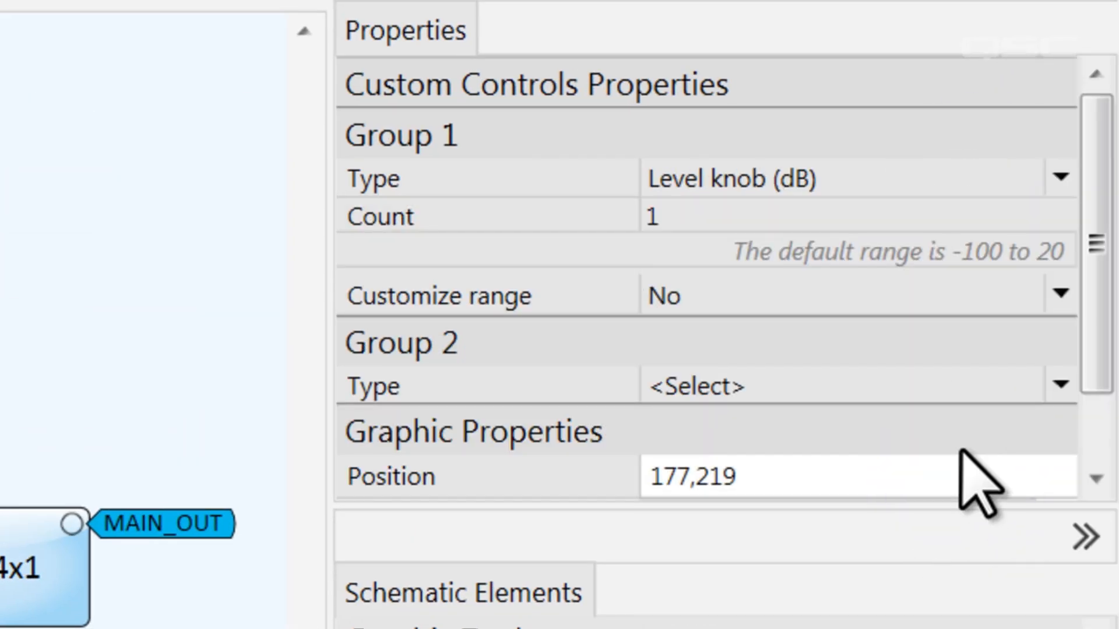
# Enable a customized range for the level knob, with a minimum of -20 and a maximum of 5
pyautogui.click(868, 288)
pyautogui.click(869, 333)
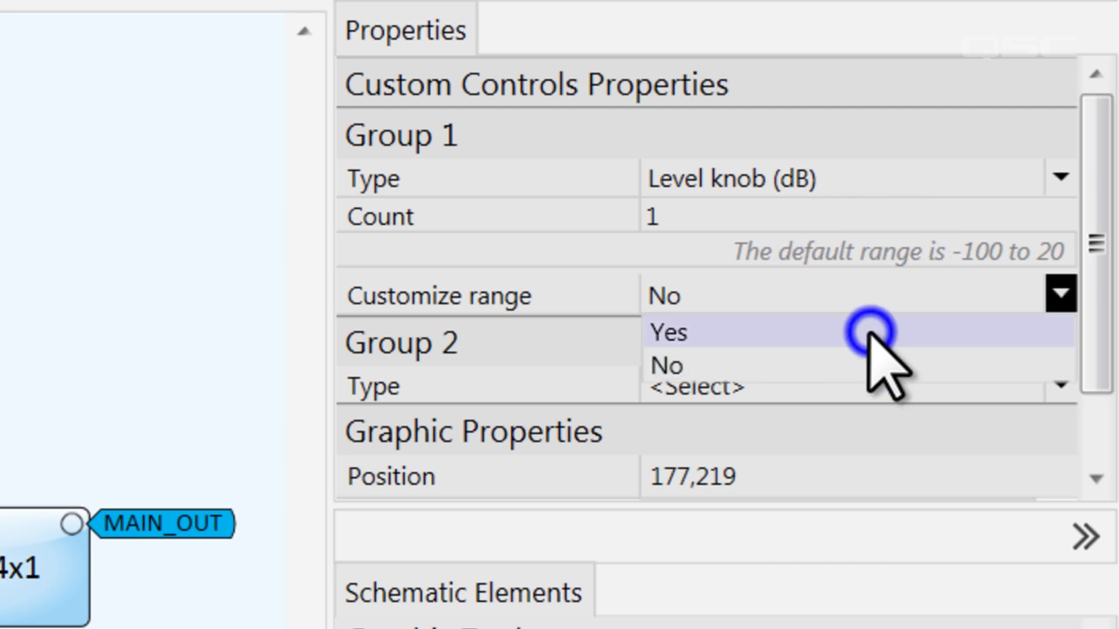
pyautogui.click(827, 341)
pyautogui.write('-20')
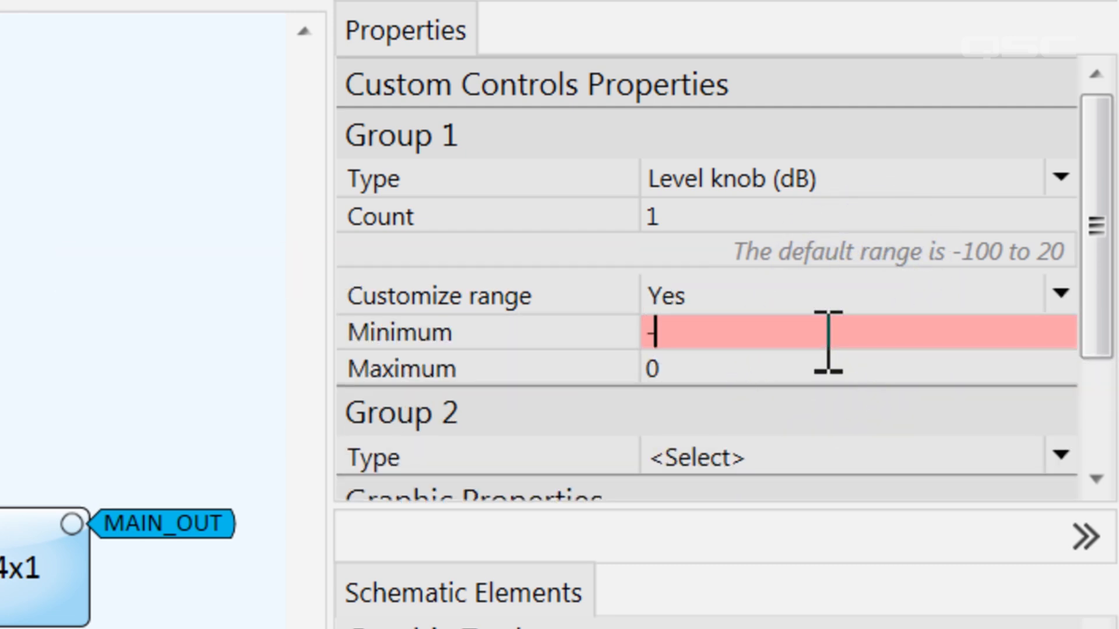
pyautogui.click(822, 371)
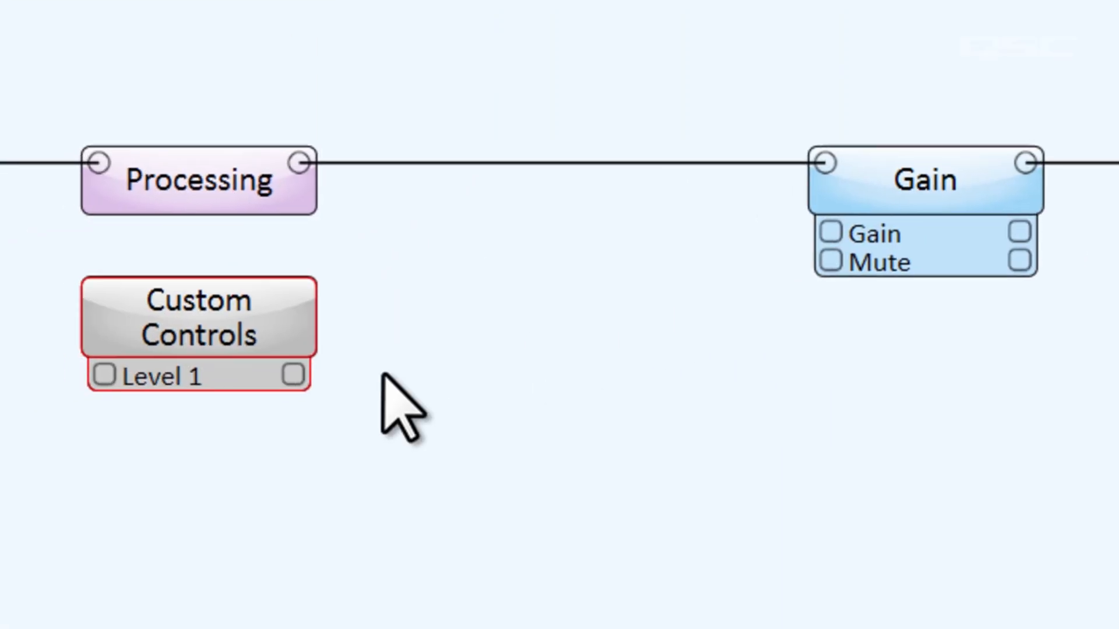
# Wire Custom Controls' Level 1 output to the Gain block's Gain input and open the level knob's control panel
pyautogui.click(298, 378)
pyautogui.moveTo(301, 384); pyautogui.dragTo(830, 233)
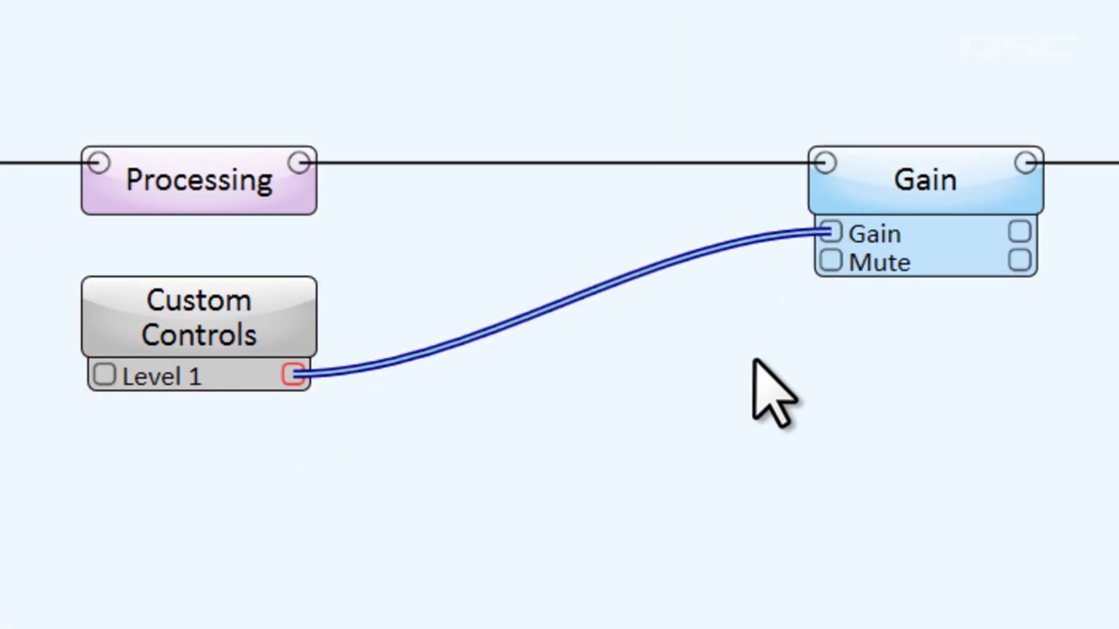
pyautogui.doubleClick(131, 320)
pyautogui.click(380, 387)
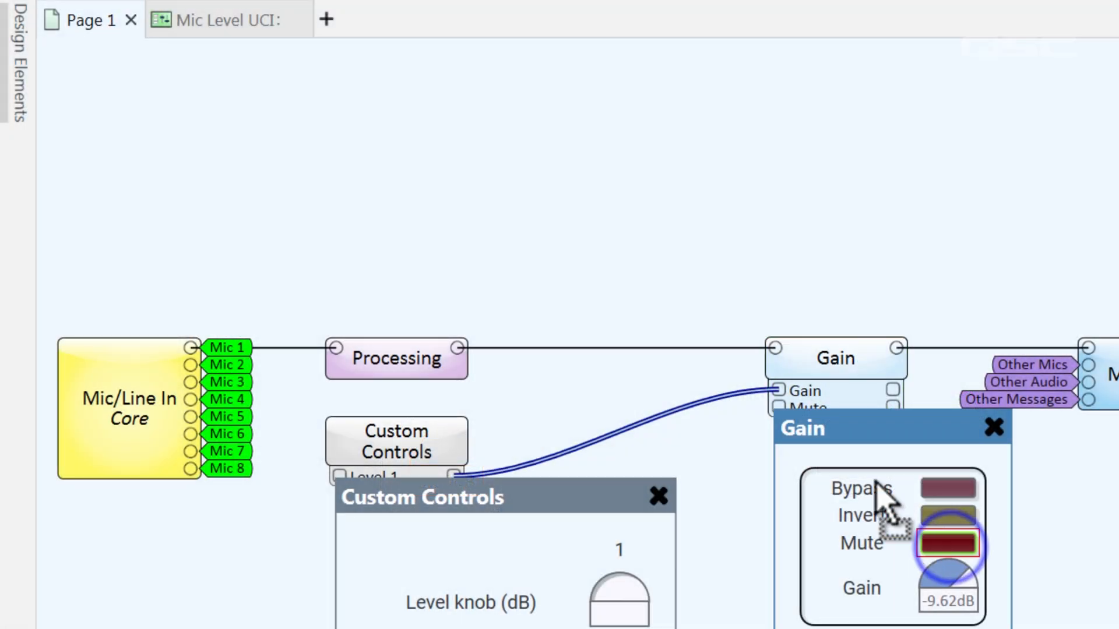
# Place the Gain block's Mute button beside the fader on the Mic 1 page of the Mic Level UCI
pyautogui.moveTo(876, 482); pyautogui.dragTo(296, 51)
pyautogui.moveTo(248, 25); pyautogui.dragTo(541, 333)
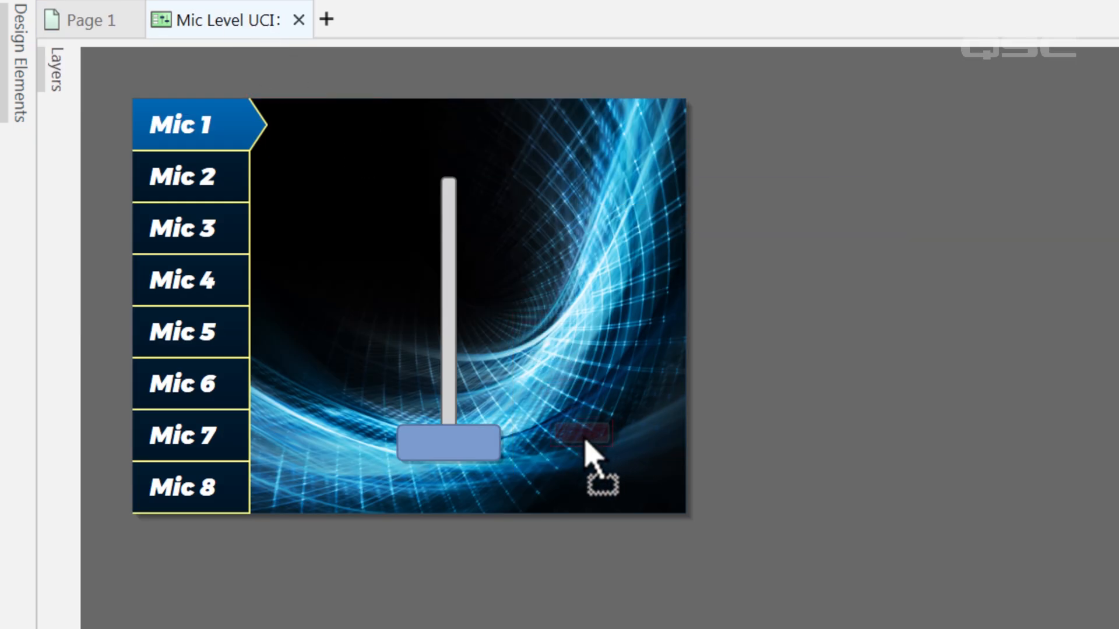
pyautogui.moveTo(590, 438); pyautogui.dragTo(592, 438)
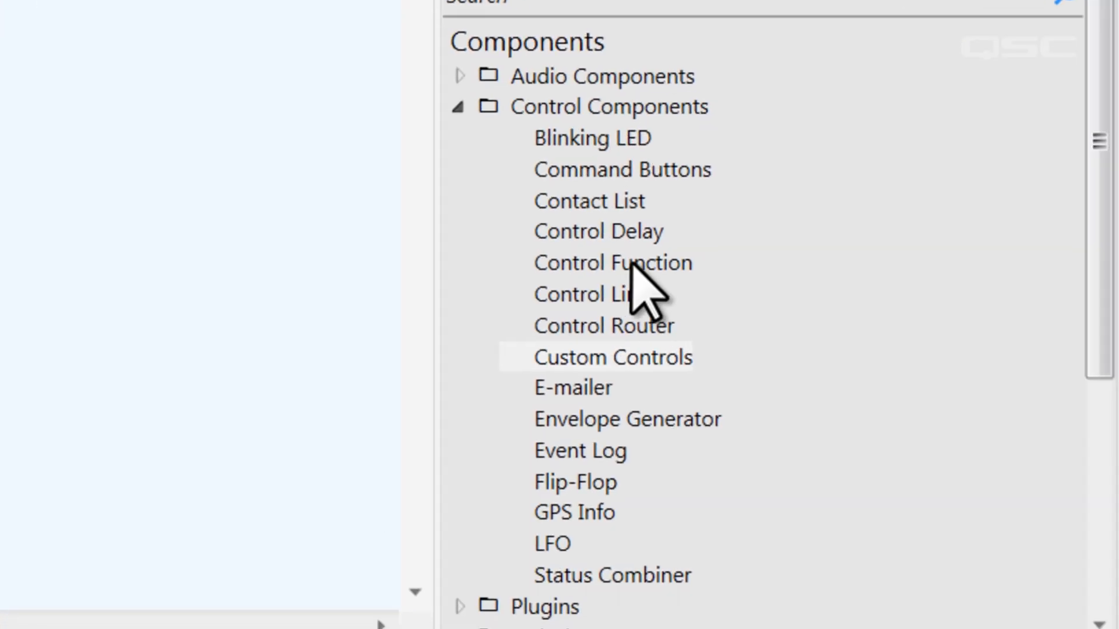
# Add a Control Function component below the Gain block and add one toggle control as Group 2 of Custom Controls
pyautogui.moveTo(631, 261); pyautogui.dragTo(533, 330)
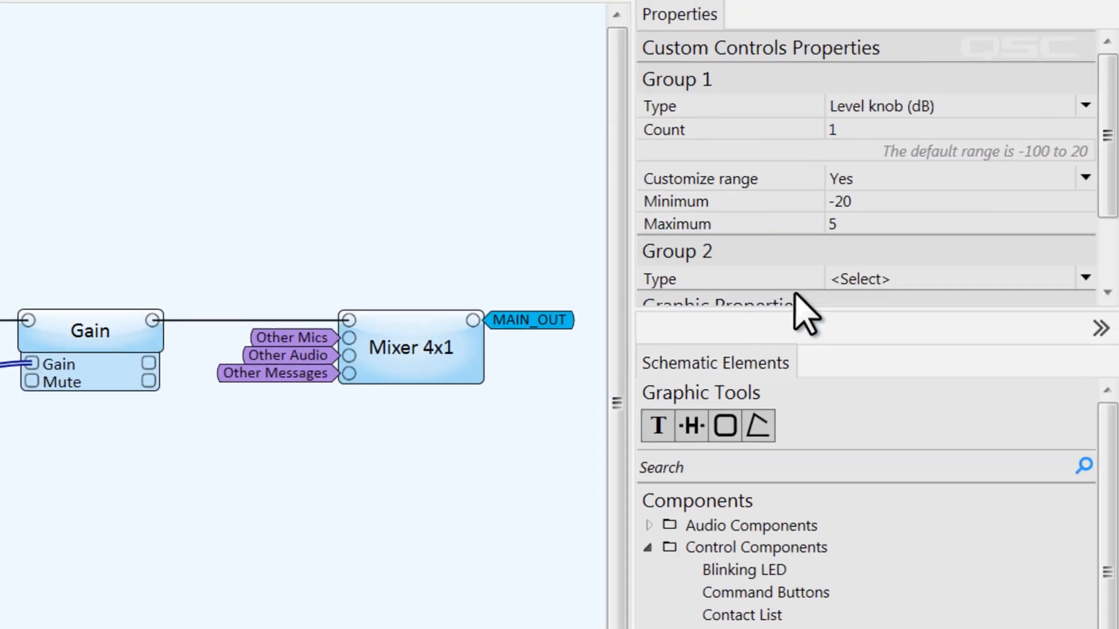
pyautogui.click(907, 278)
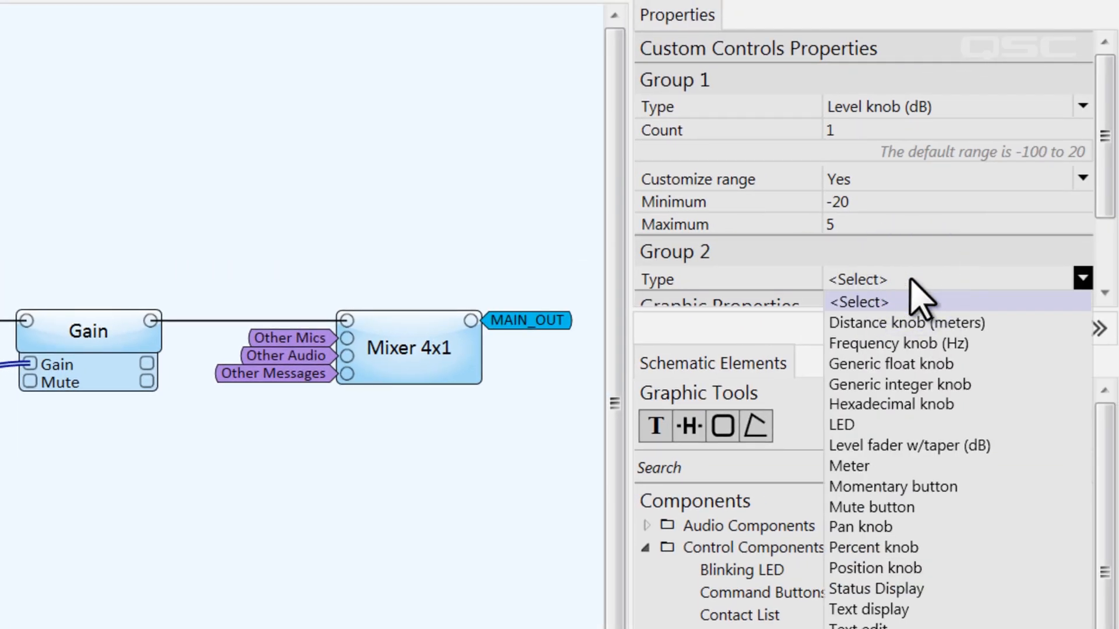
pyautogui.click(928, 550)
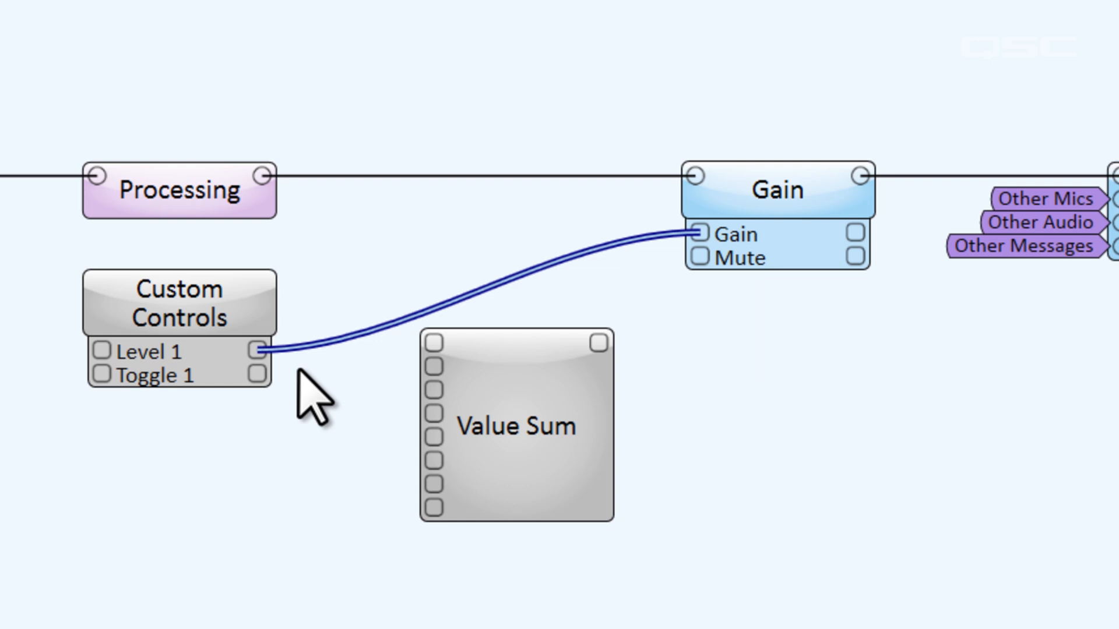
# Wire Level 1 and Toggle 1 to the first two Value Sum inputs, and its output to the Gain block's Mute input
pyautogui.moveTo(257, 350); pyautogui.dragTo(433, 343)
pyautogui.moveTo(259, 375); pyautogui.dragTo(434, 367)
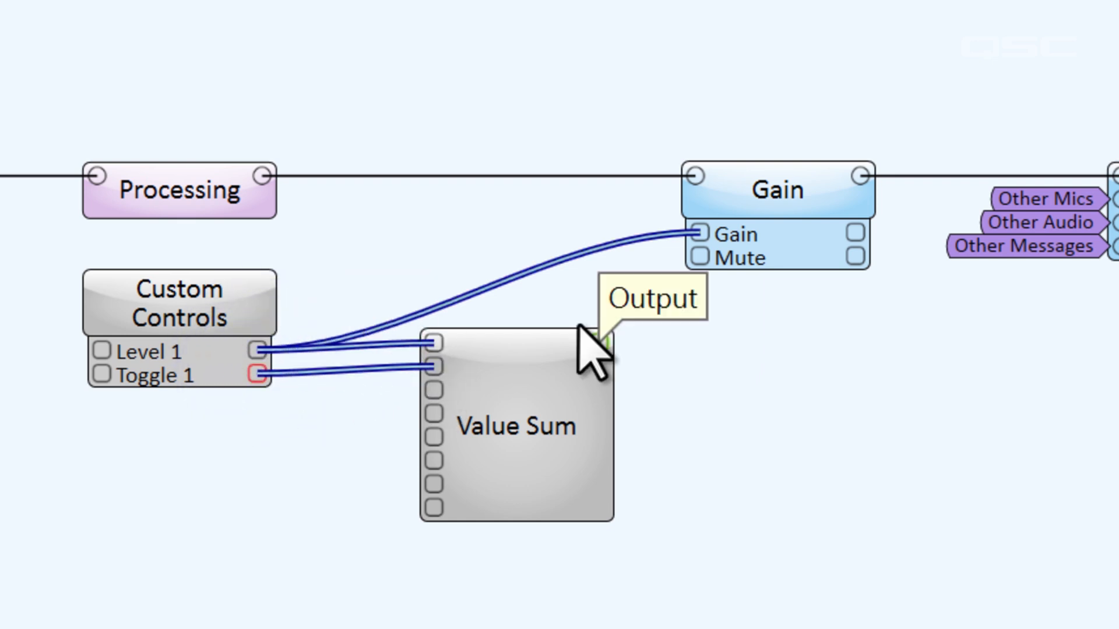
pyautogui.moveTo(598, 330); pyautogui.dragTo(699, 257)
# Change the Value Sum block's function to Position Equal
pyautogui.click(571, 437)
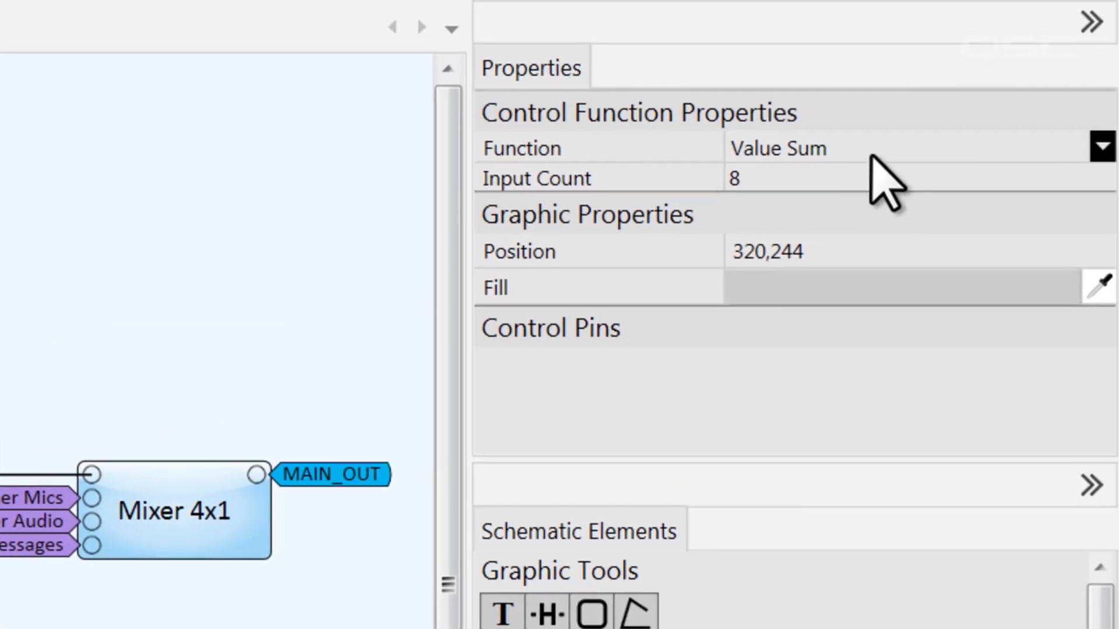
pyautogui.click(880, 154)
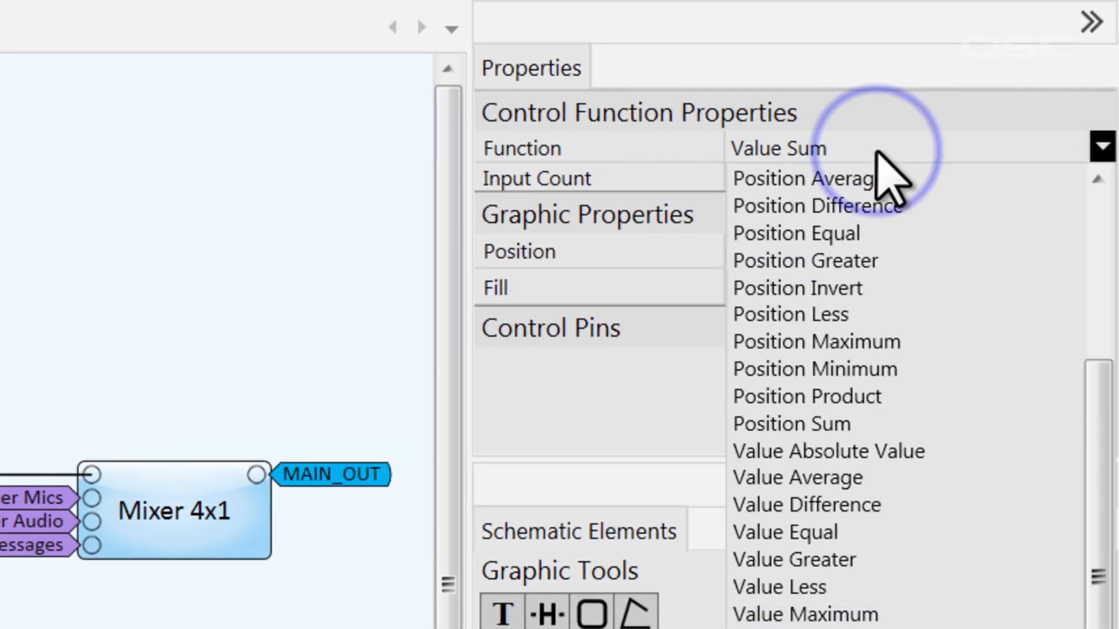
pyautogui.click(932, 233)
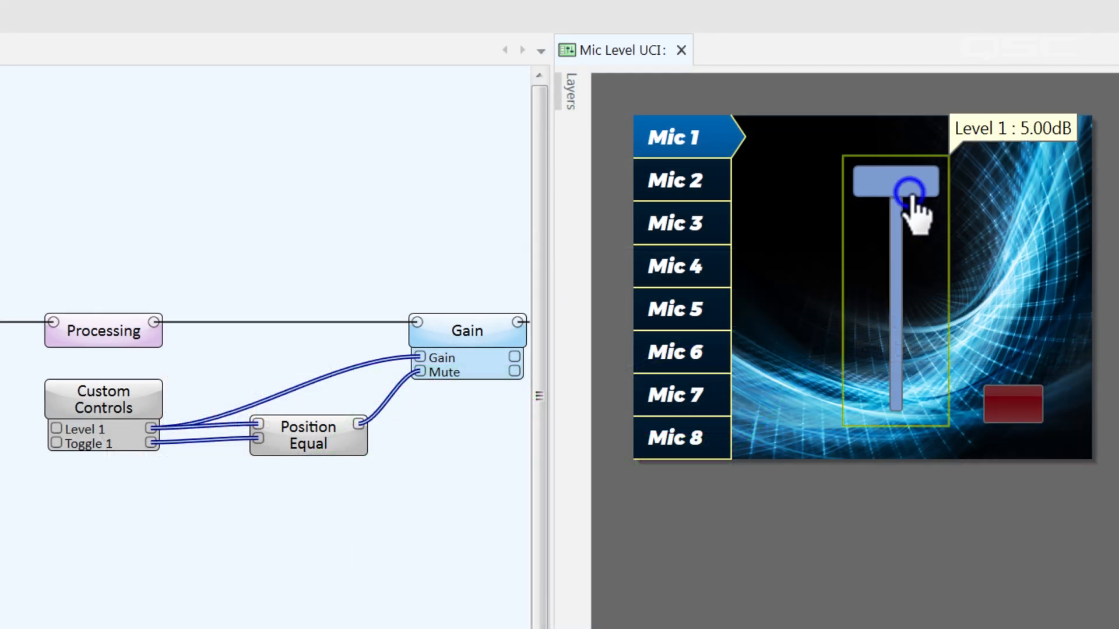
# Test the Mic 1 fader and Mute button: lower the fader fully, raise it, engage Mute, and move the fader up again
pyautogui.moveTo(911, 192); pyautogui.dragTo(916, 475)
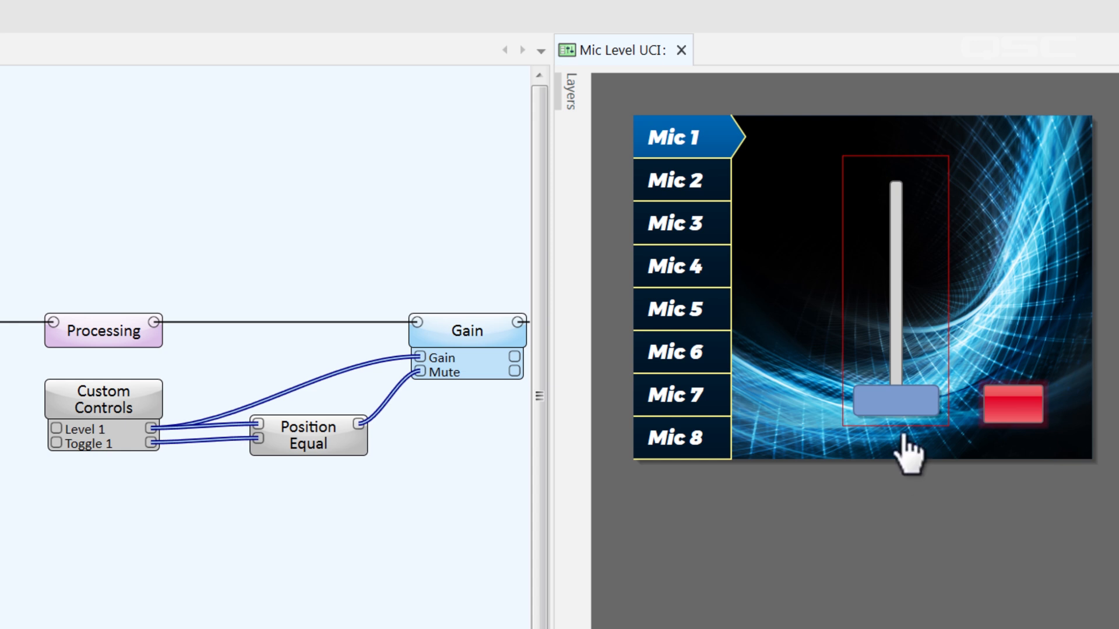
pyautogui.moveTo(895, 401); pyautogui.dragTo(898, 290)
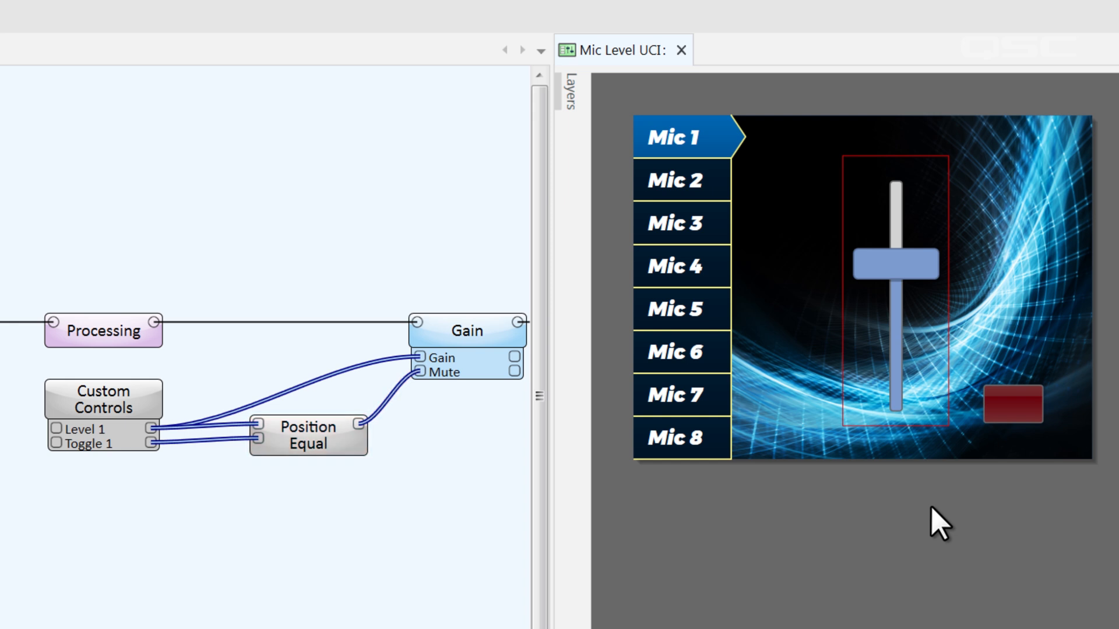
pyautogui.click(1033, 408)
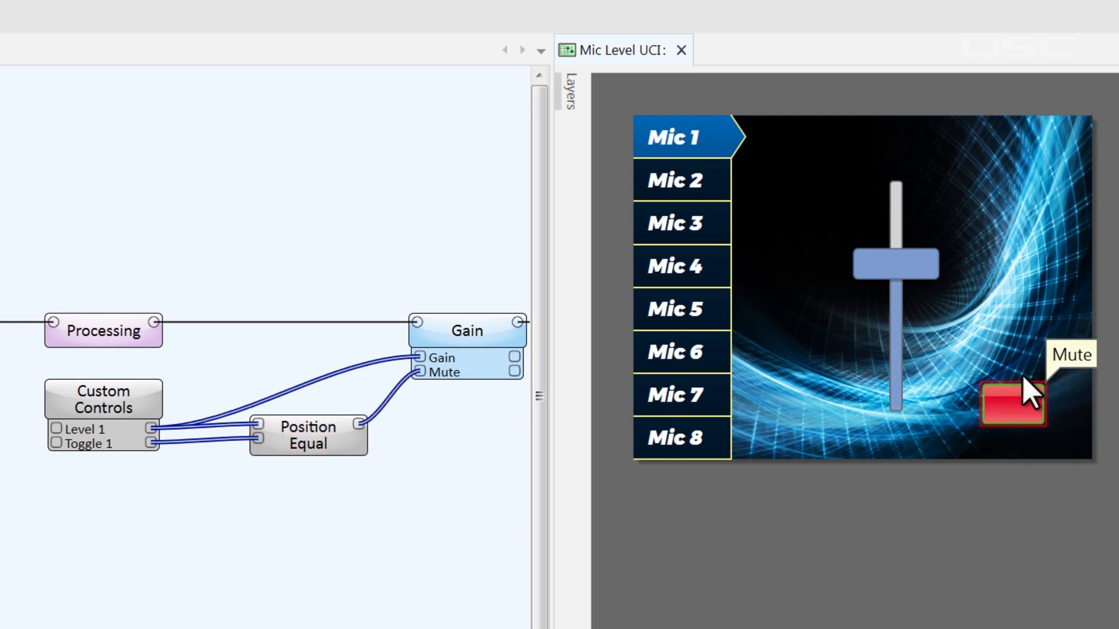
pyautogui.moveTo(908, 277)
pyautogui.moveTo(905, 261); pyautogui.dragTo(902, 234)
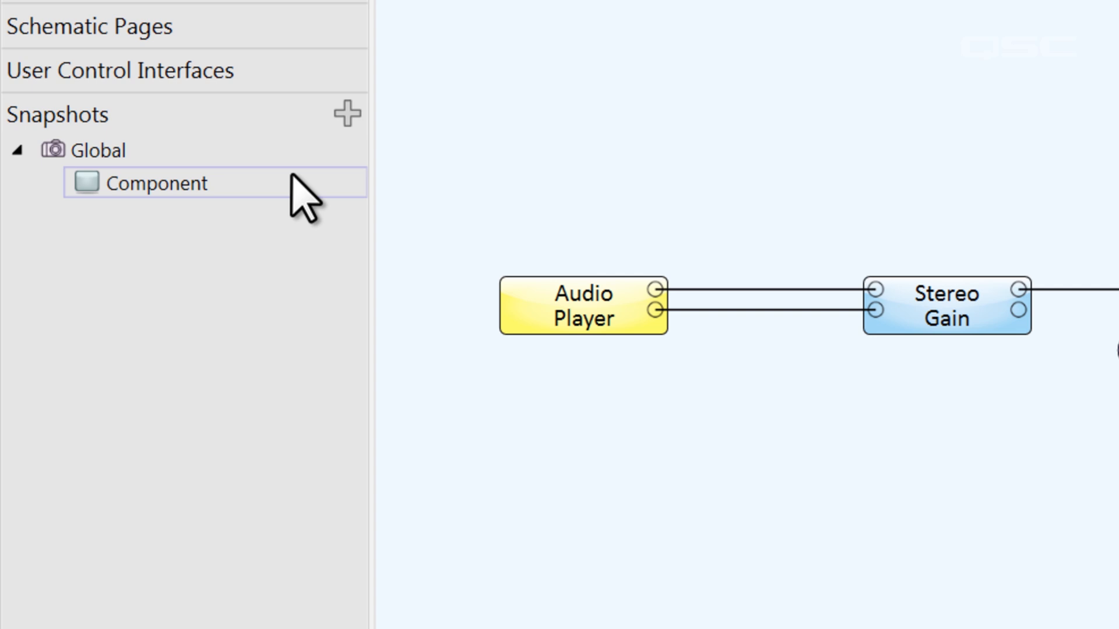
# Create a new snapshot bank and add the Stereo Gain block's Gain control to it
pyautogui.click(344, 114)
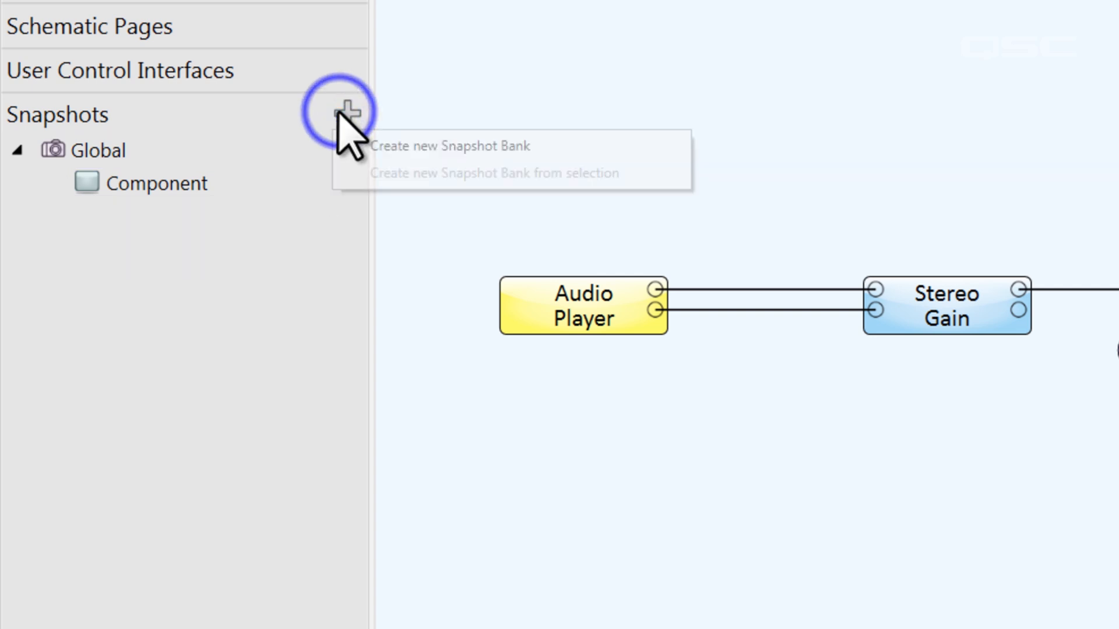
pyautogui.click(577, 153)
pyautogui.doubleClick(914, 298)
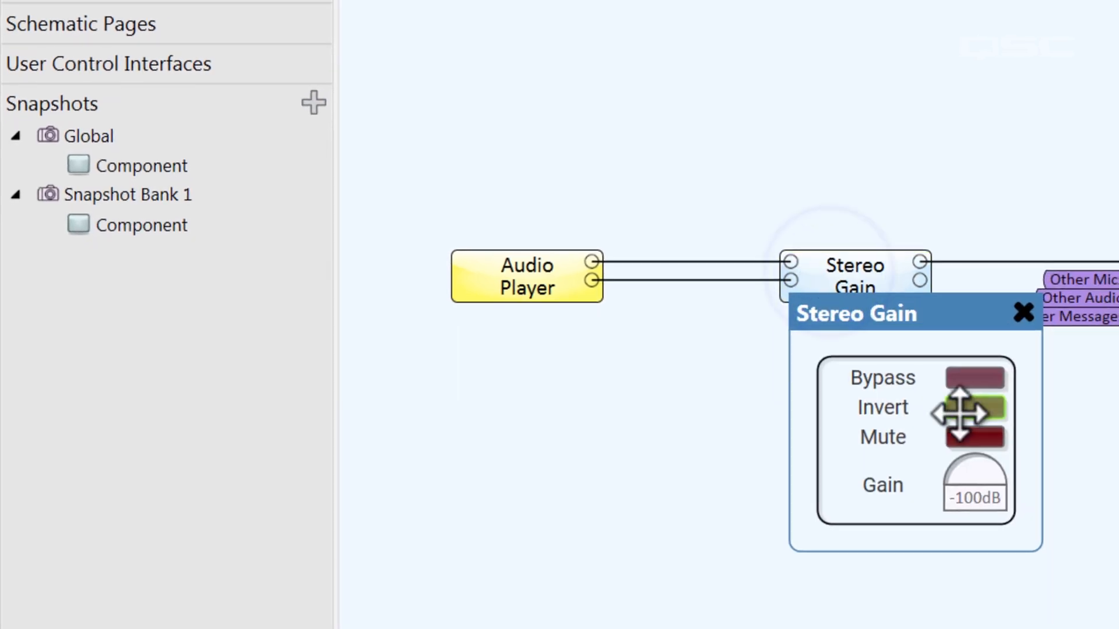
pyautogui.moveTo(974, 480); pyautogui.dragTo(230, 212)
pyautogui.moveTo(229, 212); pyautogui.dragTo(230, 212)
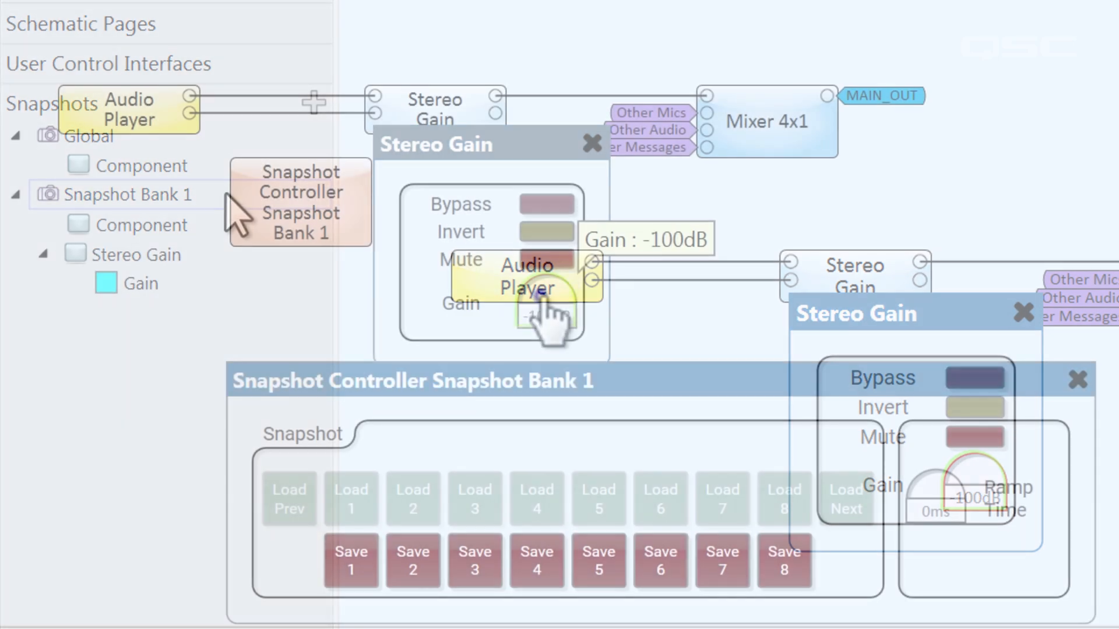
# Save a Stereo Gain level of 5.00 dB as snapshot 1 and a level of -10.0 dB as snapshot 2
pyautogui.moveTo(541, 295); pyautogui.dragTo(681, 299)
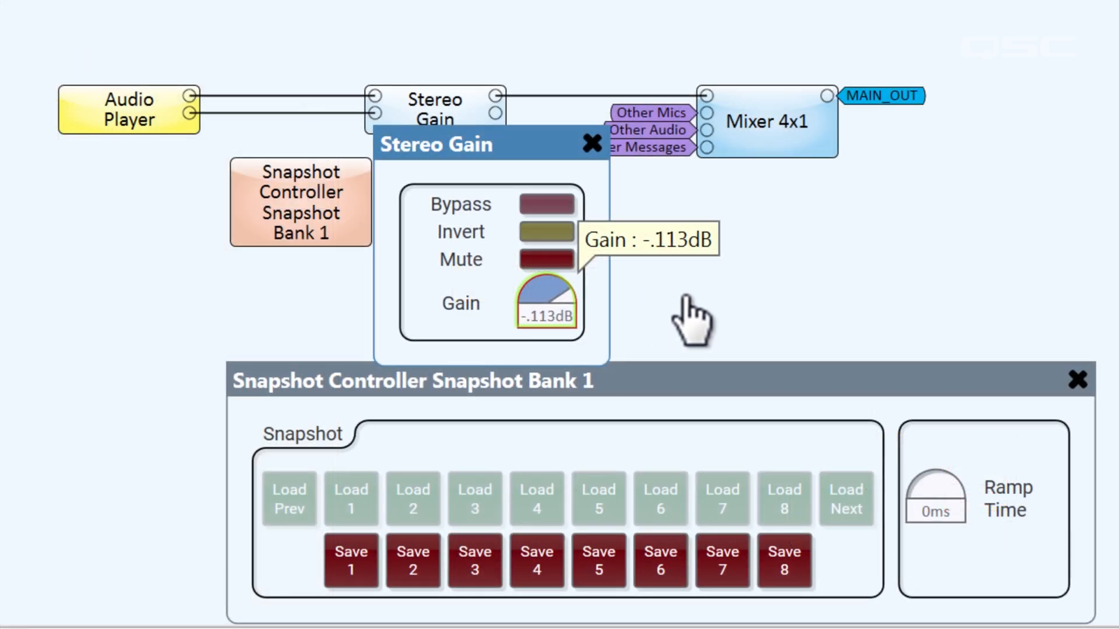
pyautogui.click(350, 574)
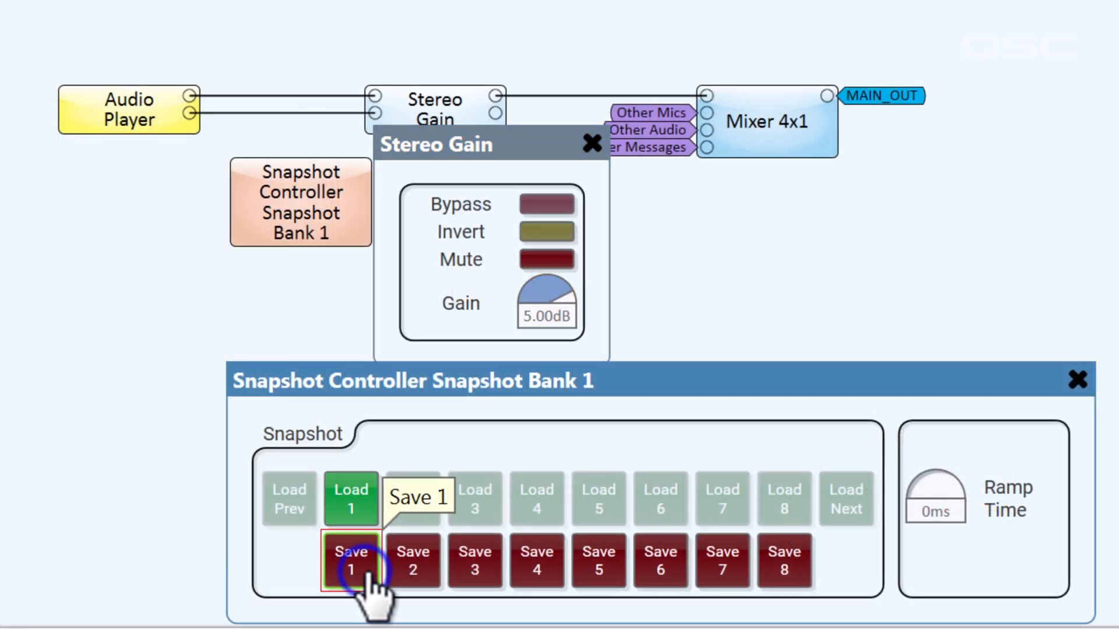
pyautogui.moveTo(565, 294); pyautogui.dragTo(535, 294)
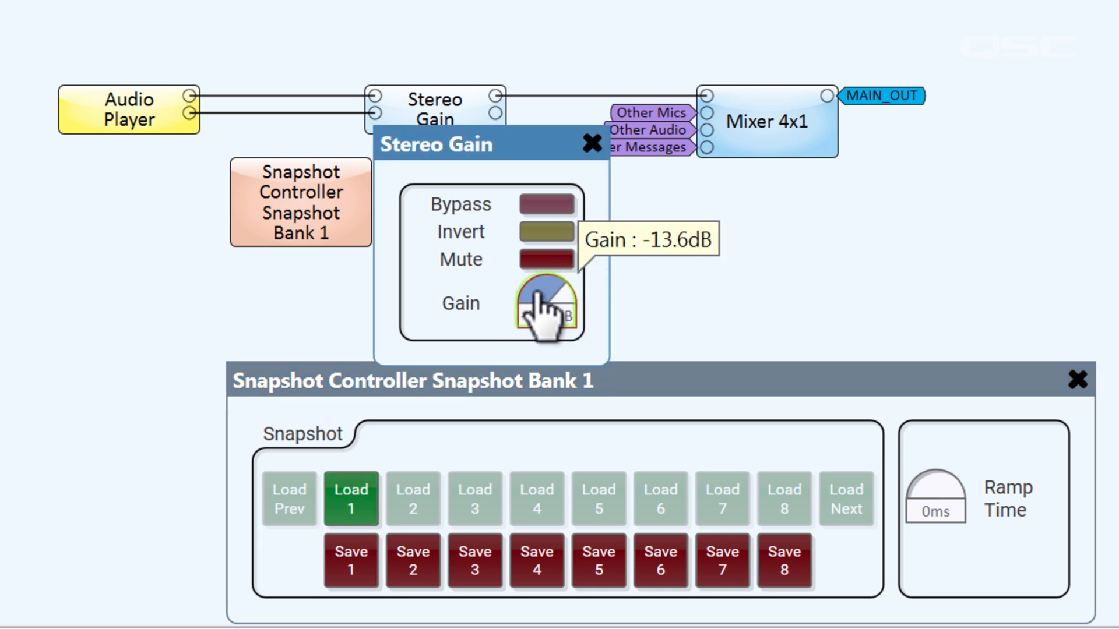
pyautogui.click(413, 566)
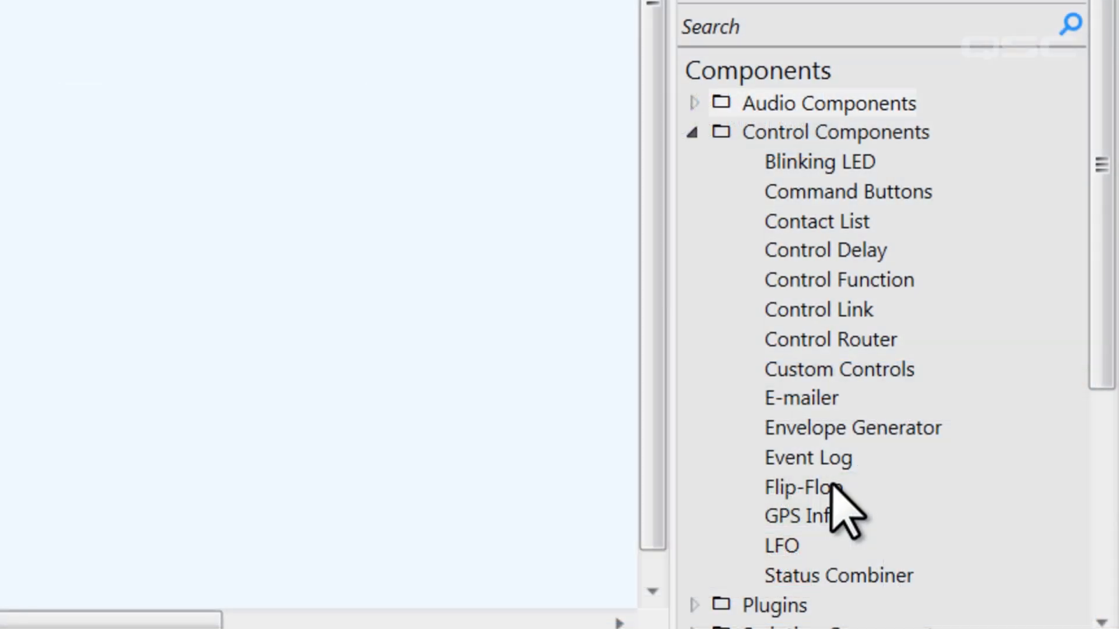
# Add a Flip-Flop below the Audio Player and enable the Load 1 and Load 2 control pins on the Snapshot Controller
pyautogui.moveTo(832, 486); pyautogui.dragTo(75, 208)
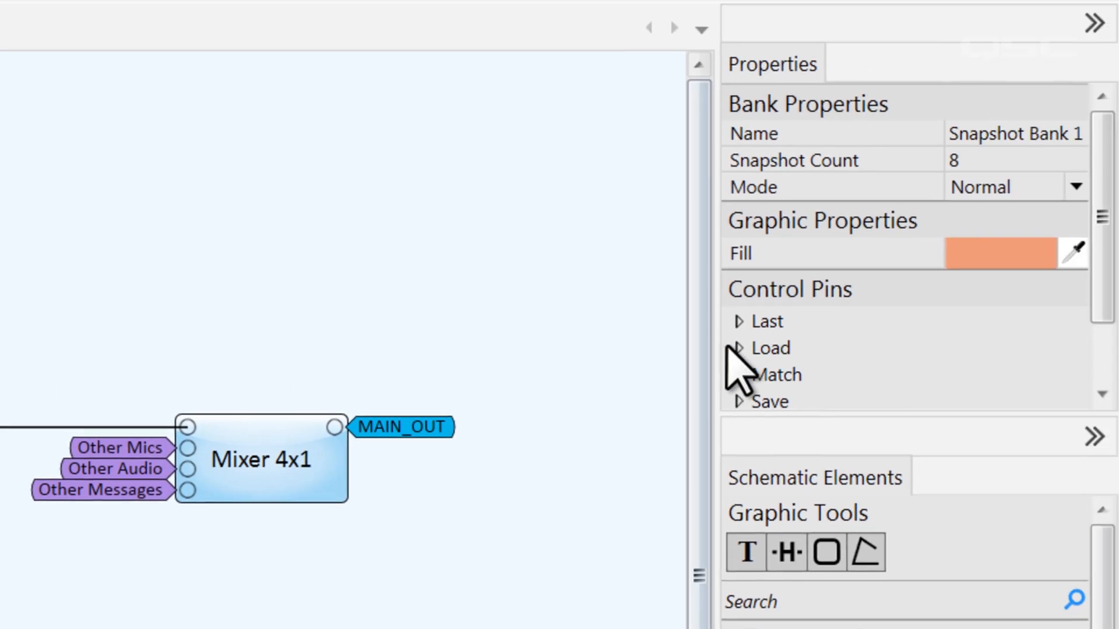
pyautogui.click(942, 277)
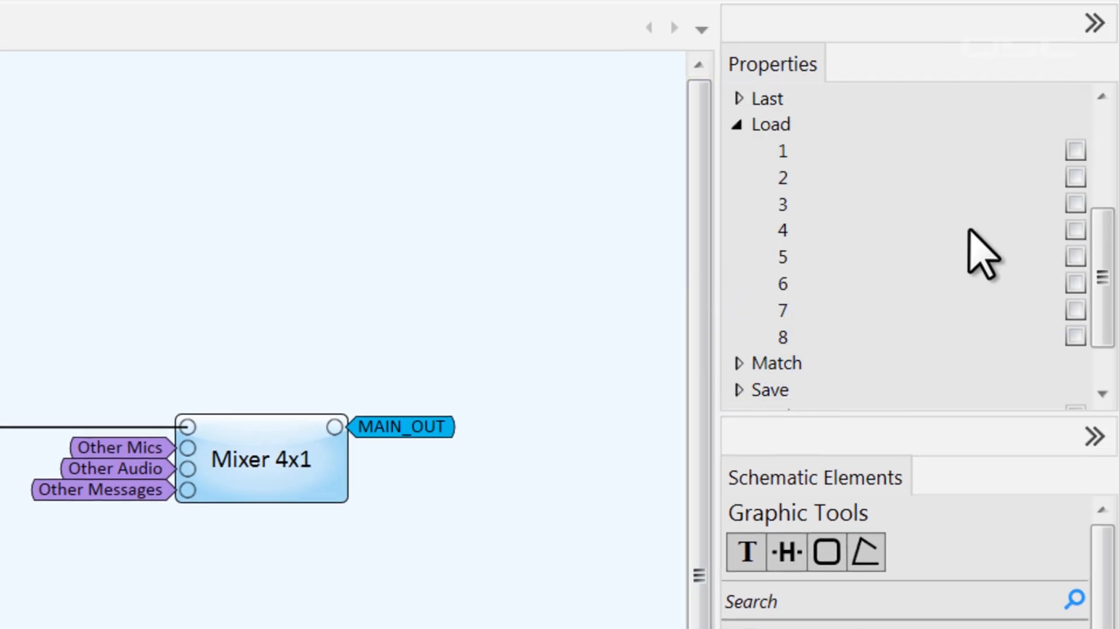
pyautogui.click(1076, 177)
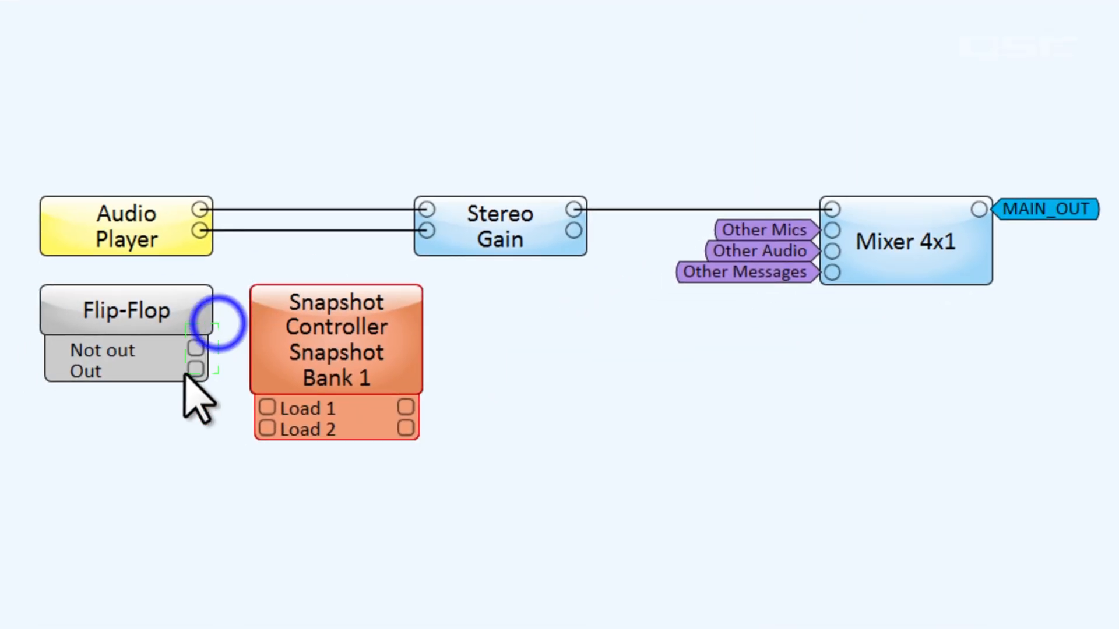
# Wire the Flip-Flop's two outputs to the Snapshot Controller's Load pins and open the Flip-Flop's control panel
pyautogui.moveTo(200, 370); pyautogui.dragTo(267, 408)
pyautogui.moveTo(168, 313); pyautogui.dragTo(172, 370)
pyautogui.doubleClick(121, 364)
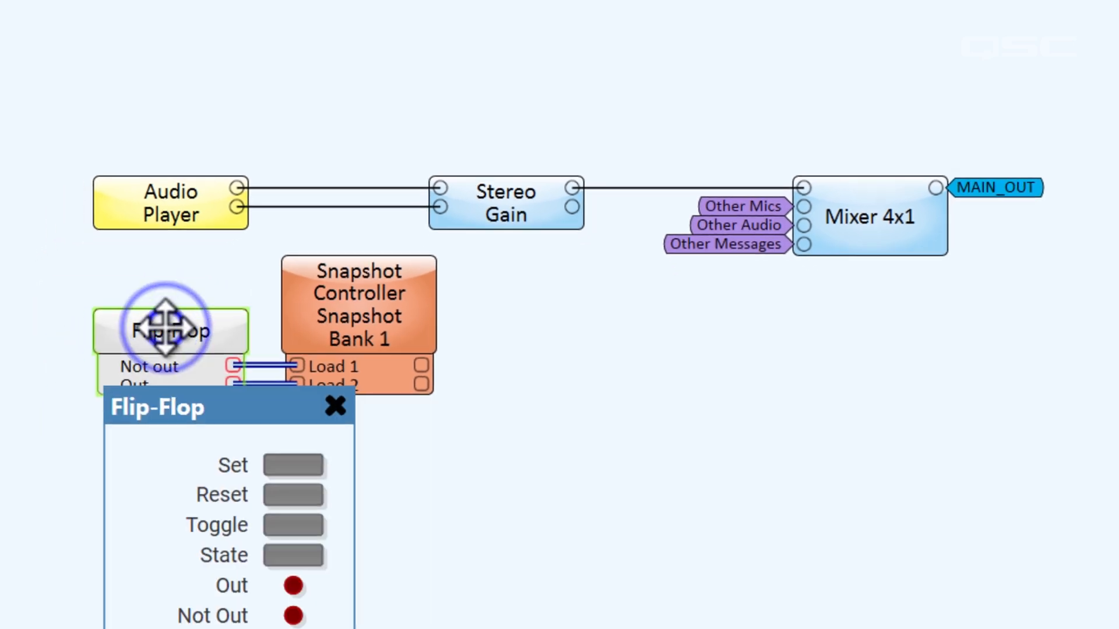
pyautogui.click(293, 555)
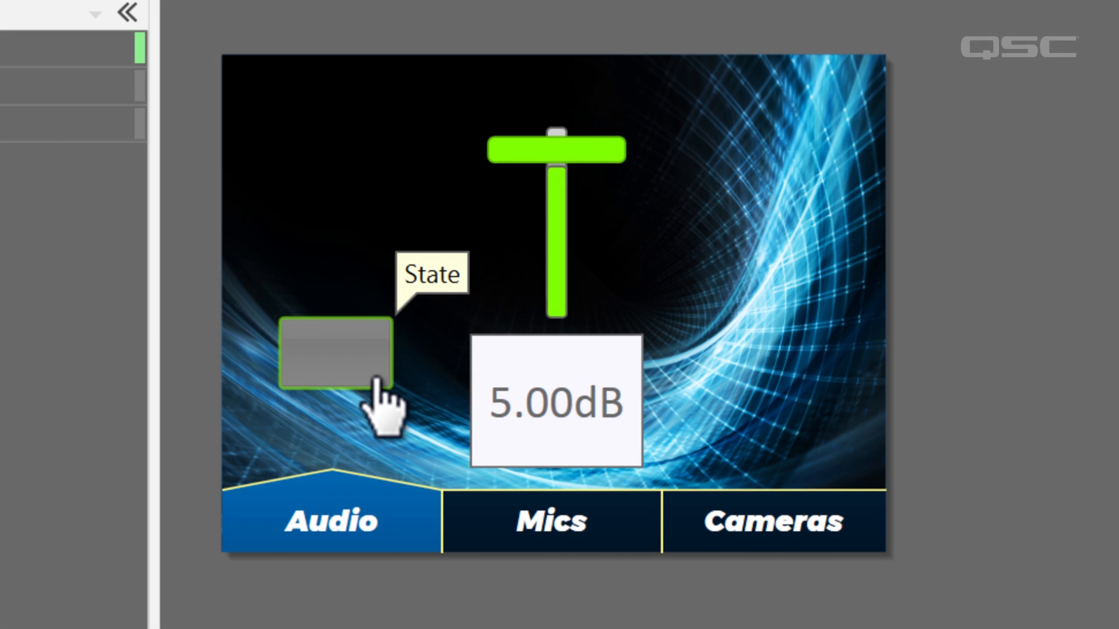
# Toggle the State button on the UCI's Audio page repeatedly to test switching between the two snapshot gain levels
pyautogui.click(376, 378)
pyautogui.click(374, 380)
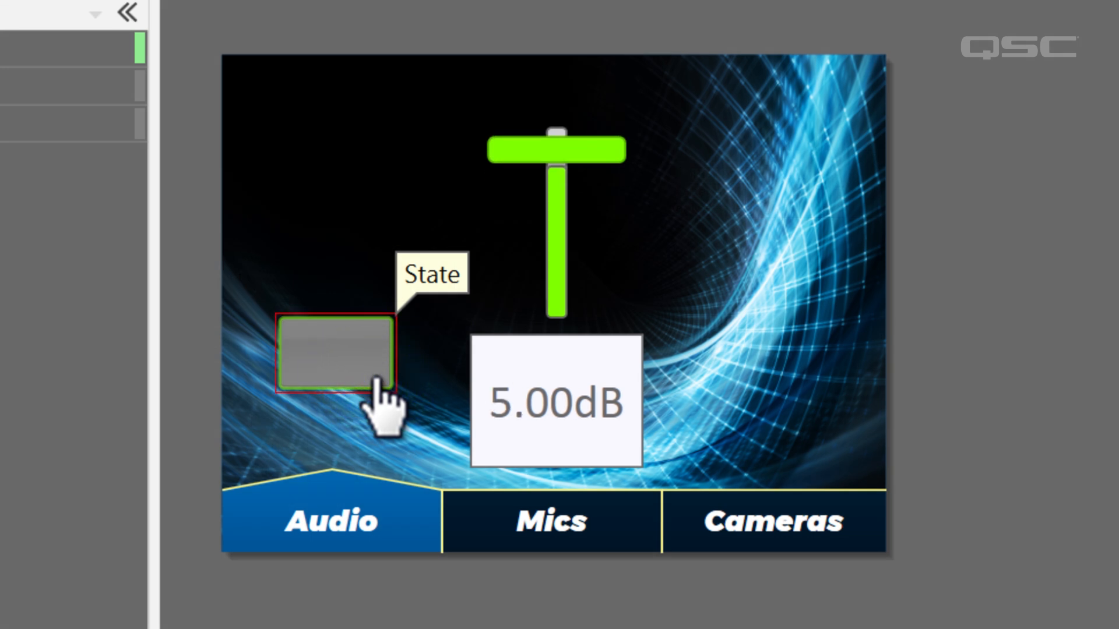
pyautogui.click(376, 382)
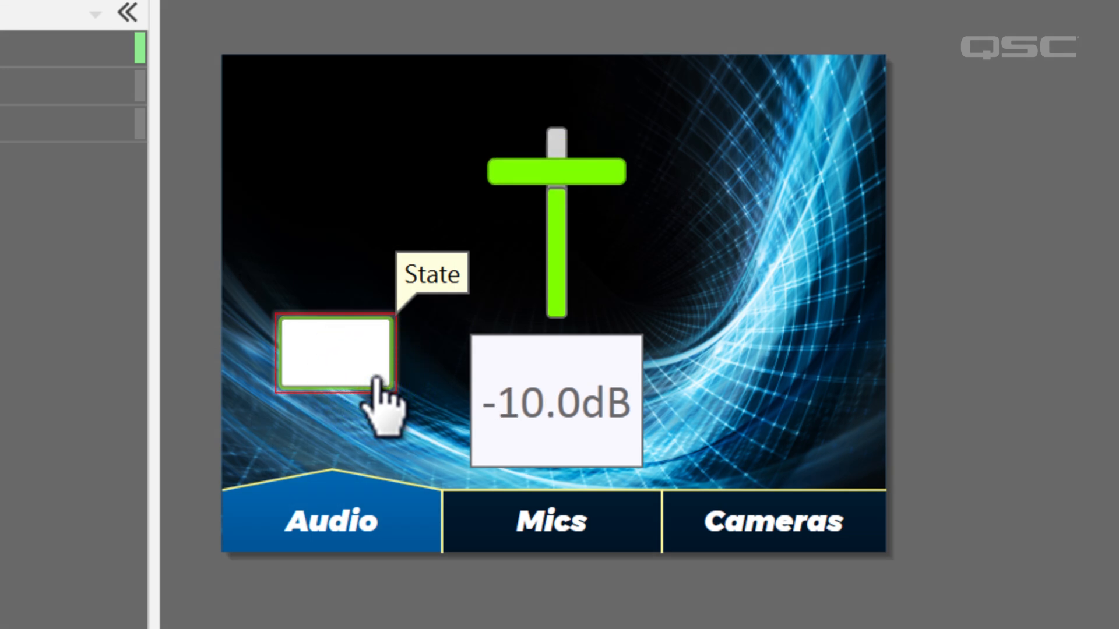
pyautogui.click(378, 382)
# Delete the Snapshot Controller from the schematic and open the control panel of the two-level Custom Controls block
pyautogui.click(420, 236)
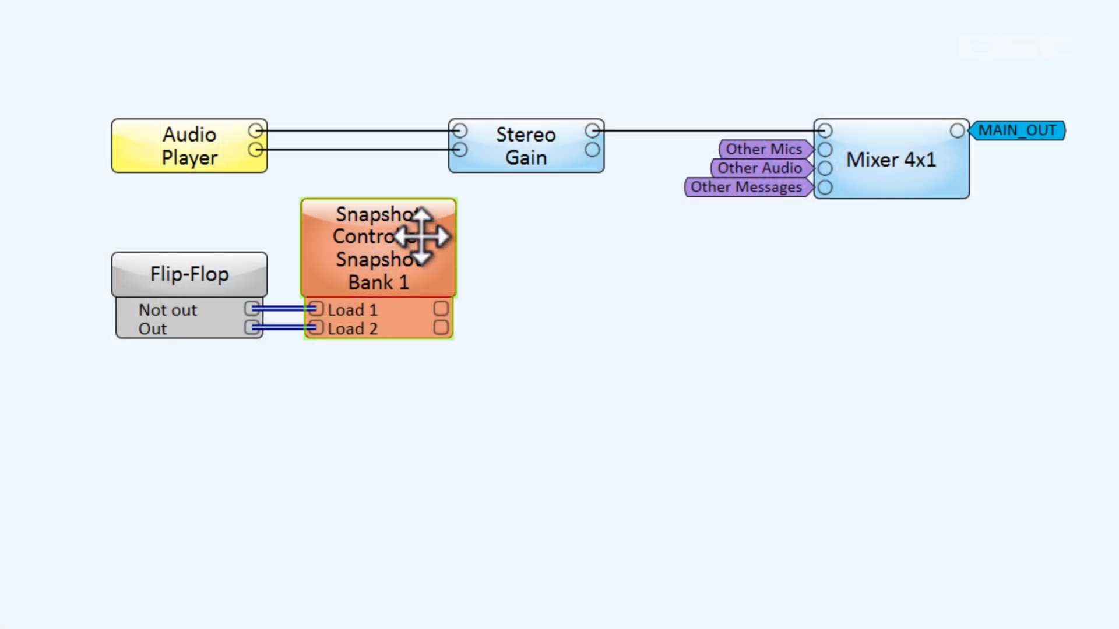
pyautogui.press('Delete')
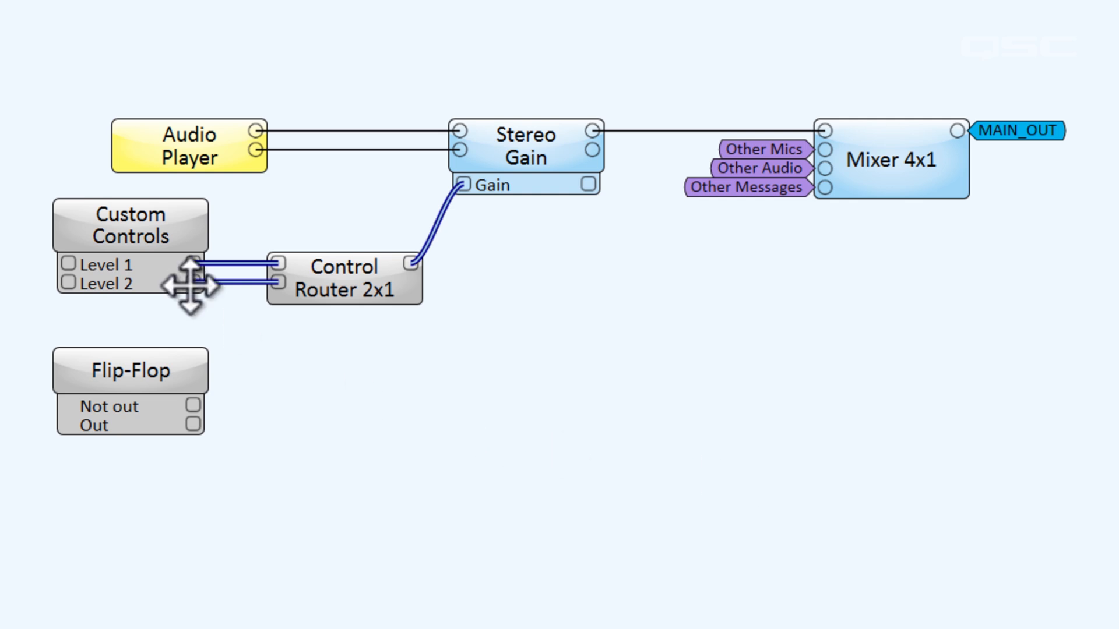
pyautogui.doubleClick(132, 246)
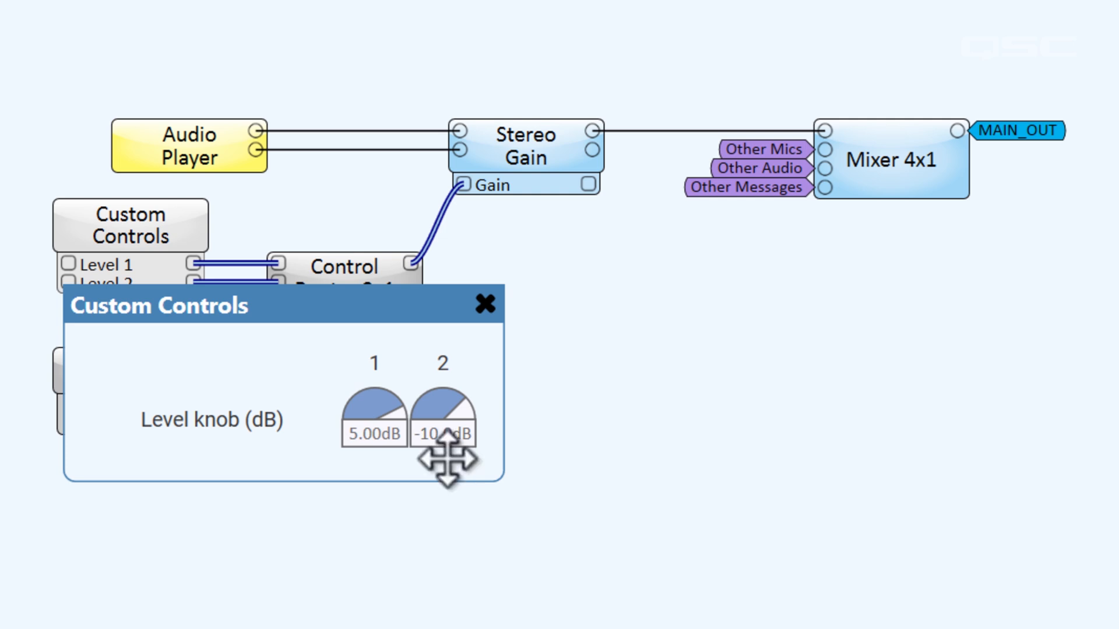
# Enable the Control Router's Input 1 Select and Input 2 Select control pins and wire the Flip-Flop's two outputs to them
pyautogui.click(484, 304)
pyautogui.click(354, 286)
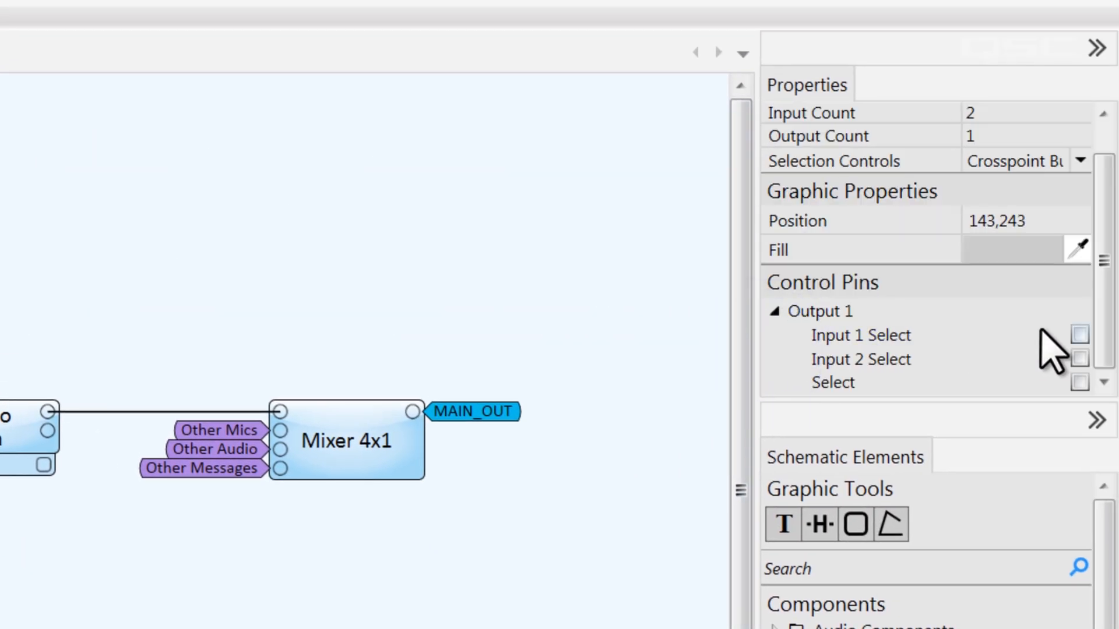
pyautogui.click(1080, 335)
pyautogui.click(1080, 359)
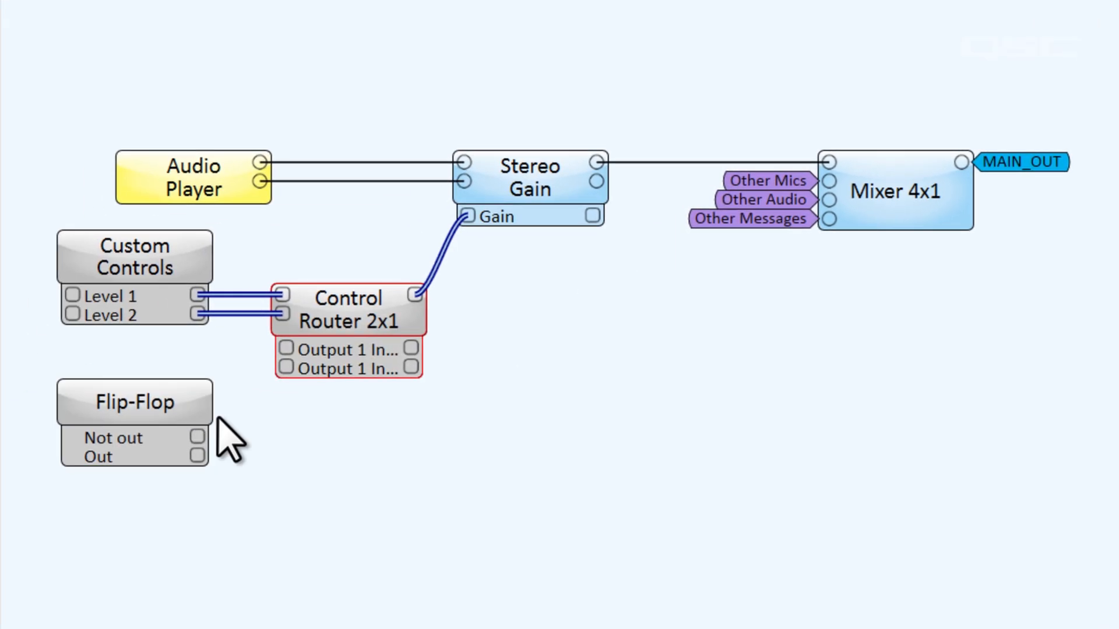
pyautogui.moveTo(219, 417); pyautogui.dragTo(173, 479)
pyautogui.moveTo(197, 440); pyautogui.dragTo(286, 350)
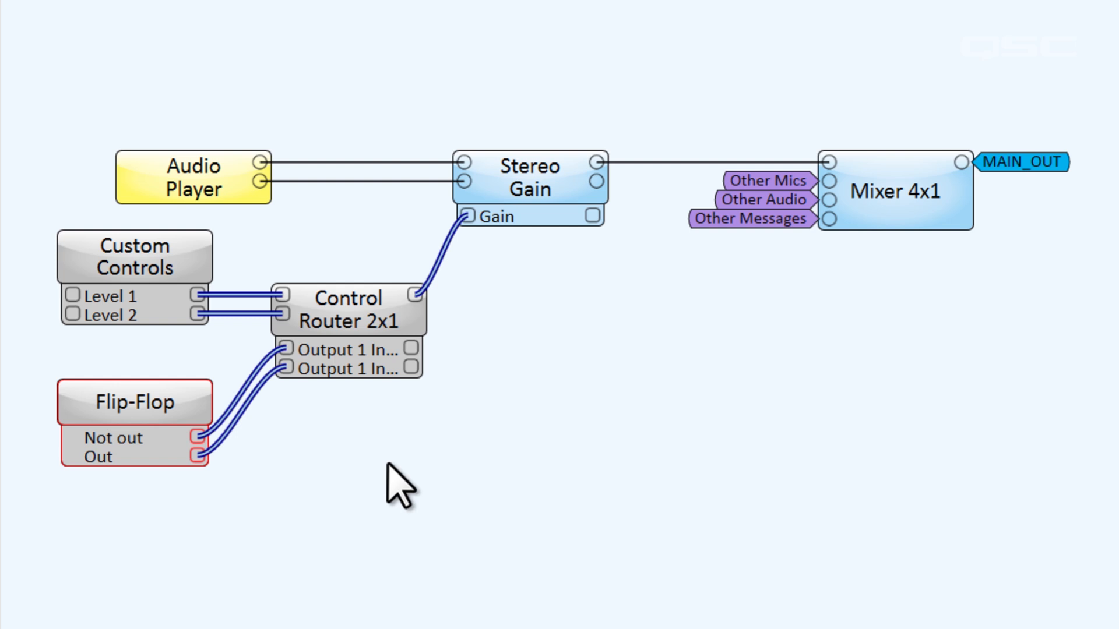
# Replace the Flip-Flop with a toggle Custom Controls block and wire Toggle 1 to the Control Router's Input 1 Select pin
pyautogui.click(157, 409)
pyautogui.press('Delete')
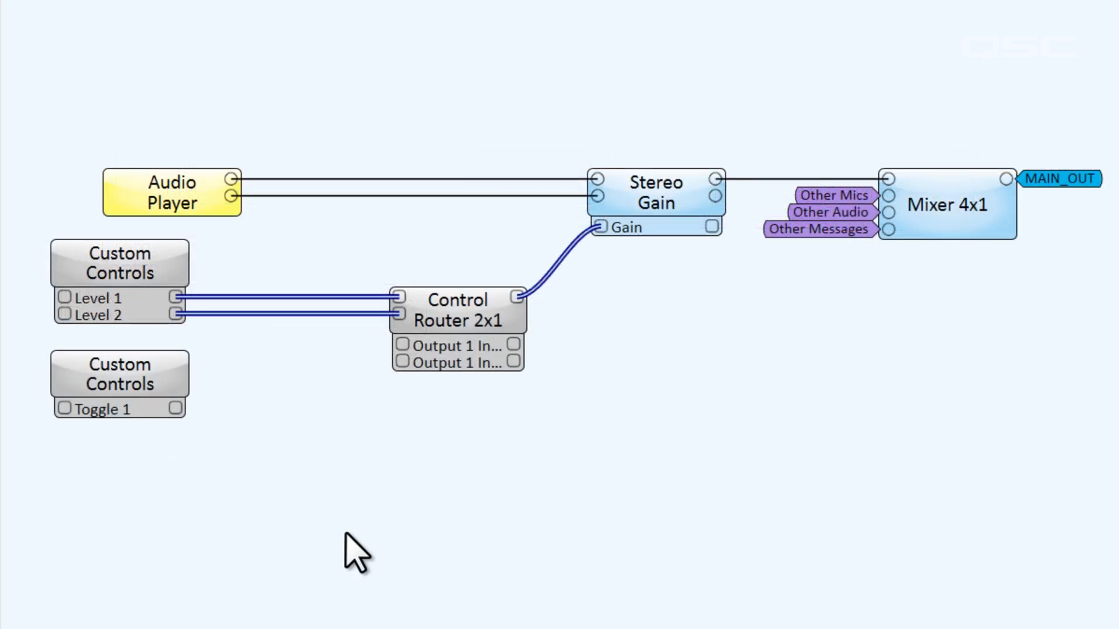
pyautogui.moveTo(175, 408); pyautogui.dragTo(401, 345)
# Add a Control Function set to Position Invert and wire Toggle 1 through it to the Control Router's Input 2 Select pin
pyautogui.moveTo(892, 283); pyautogui.dragTo(345, 365)
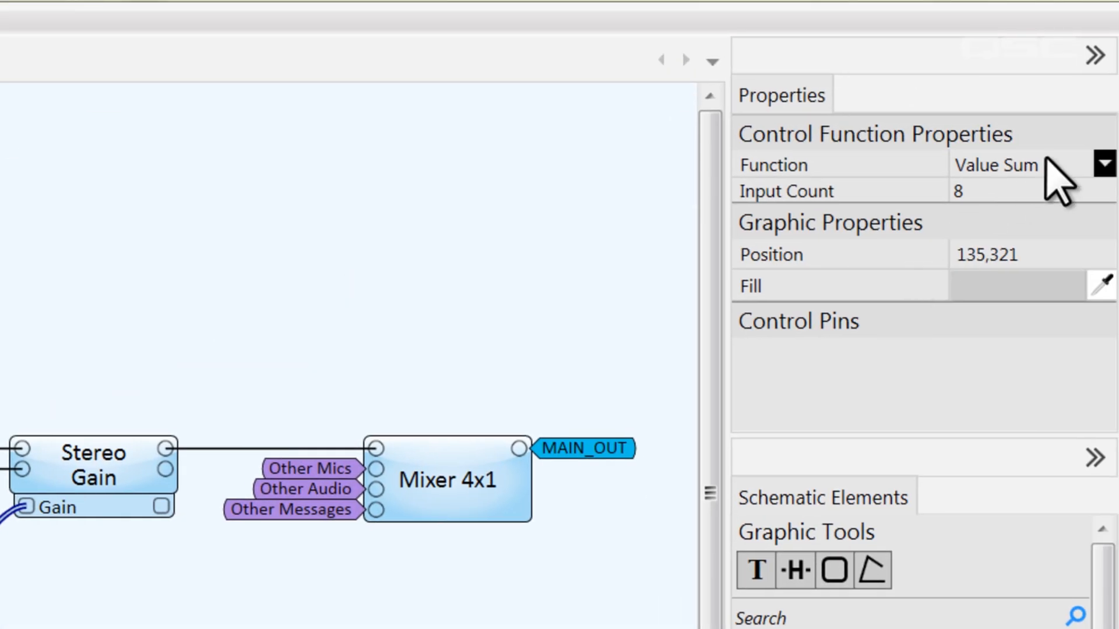
pyautogui.click(1049, 166)
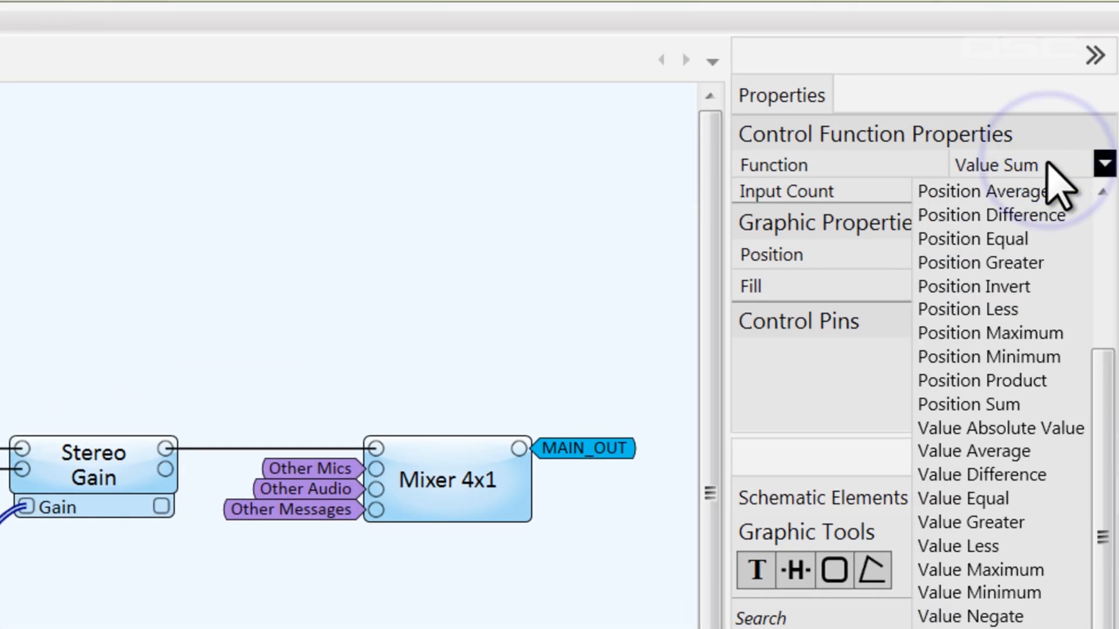
pyautogui.click(1019, 287)
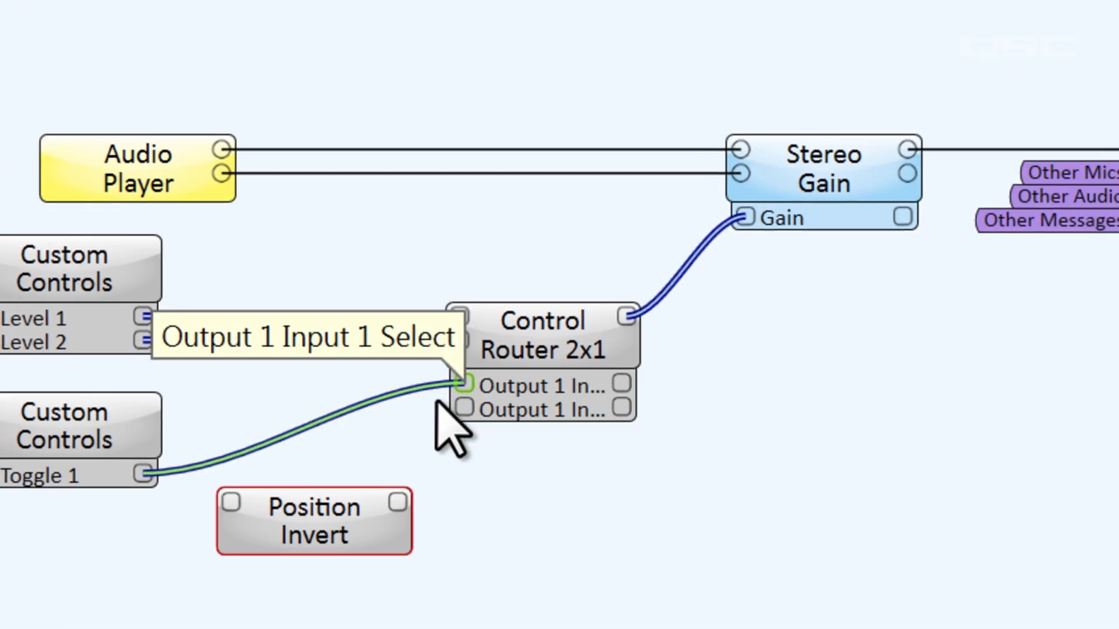
pyautogui.moveTo(249, 434); pyautogui.dragTo(337, 461)
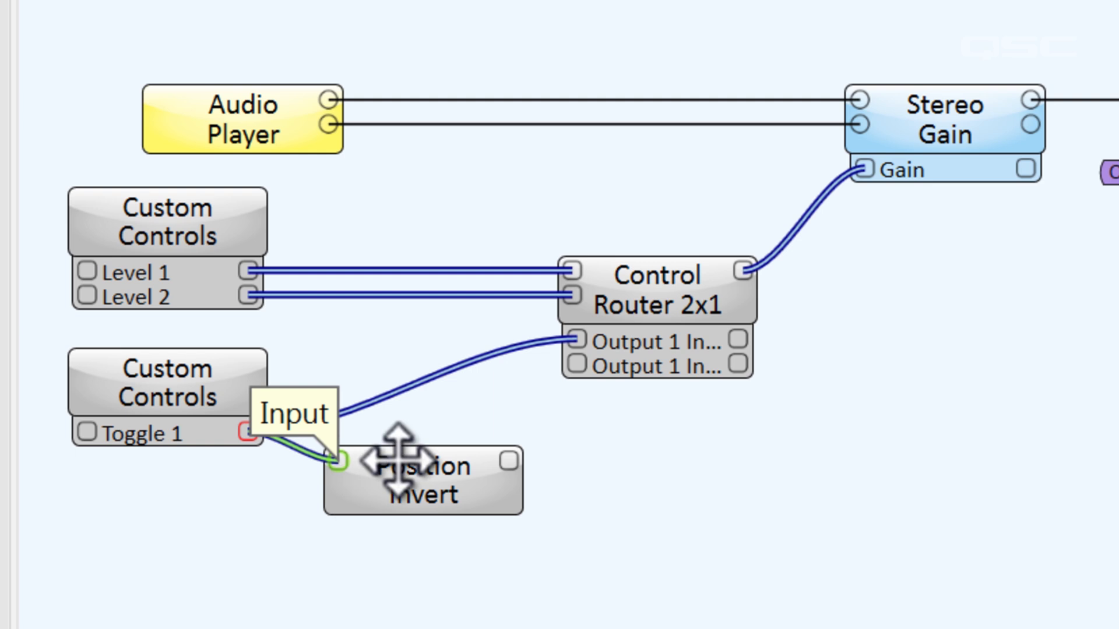
pyautogui.moveTo(511, 462); pyautogui.dragTo(598, 364)
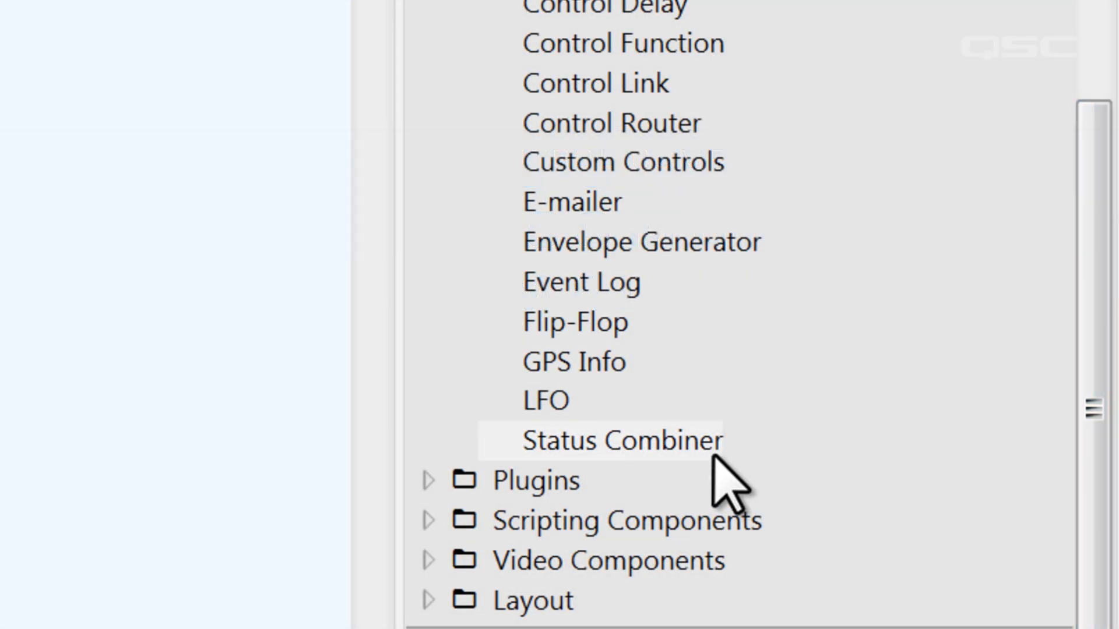
# Place a Status Combiner beside the device status components and open the Core's status component
pyautogui.click(712, 442)
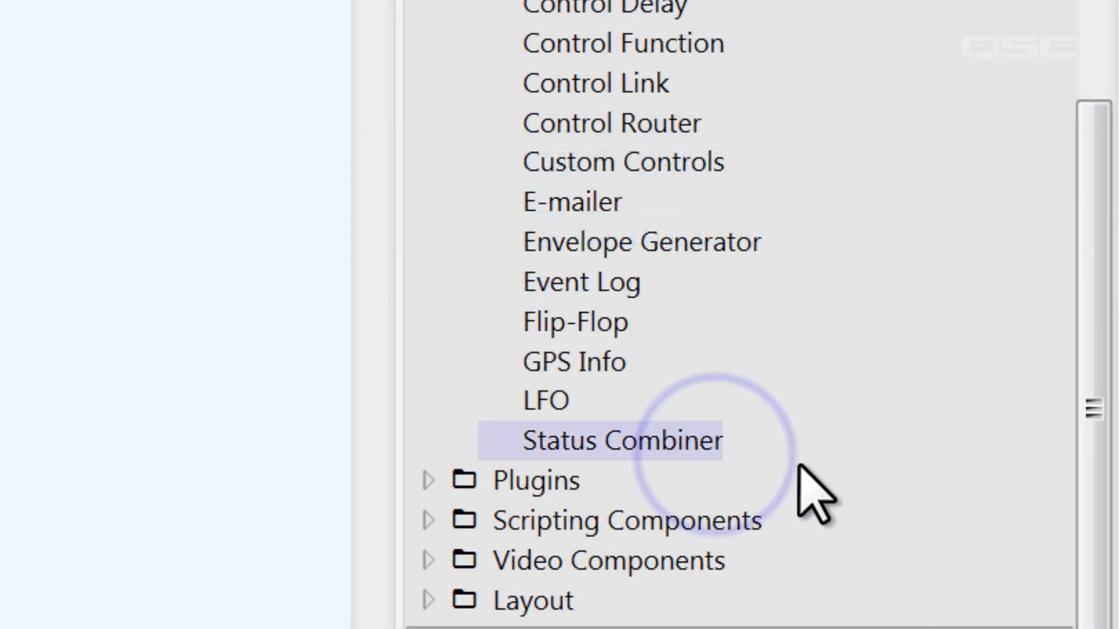
pyautogui.moveTo(724, 444); pyautogui.dragTo(358, 146)
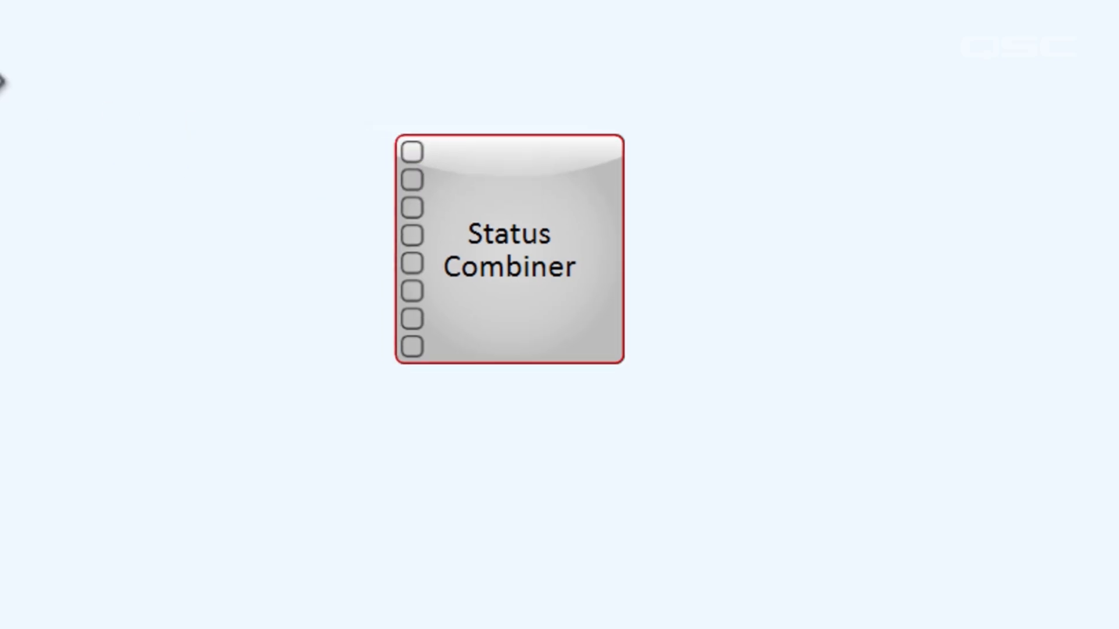
pyautogui.doubleClick(397, 110)
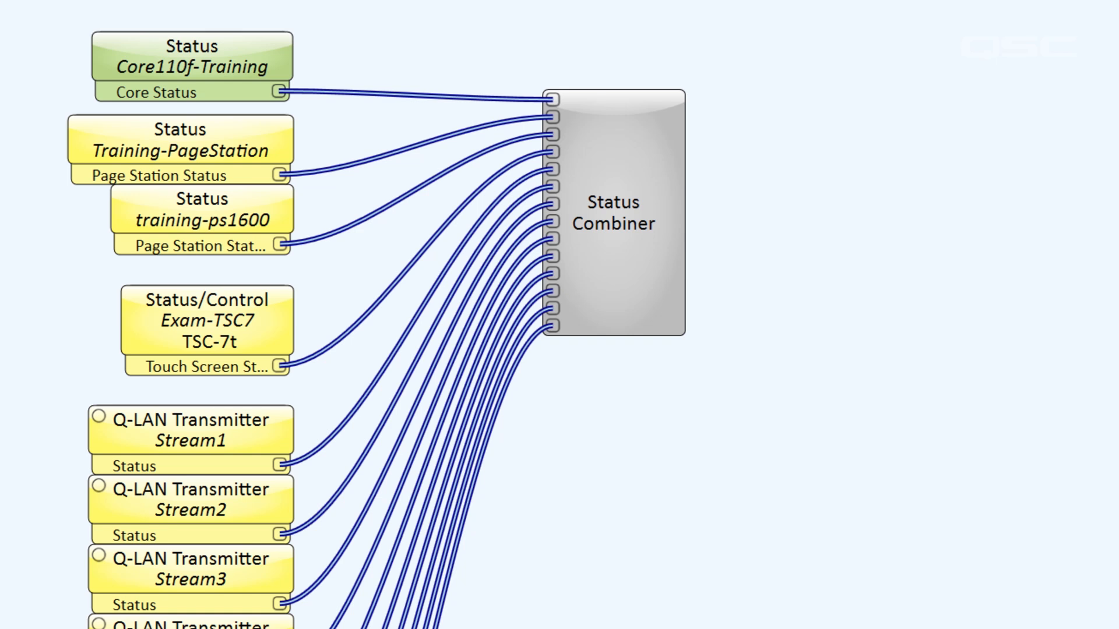
# Label the Status Combiner's inputs 1 to 3 as Core, PS1 and PS2, and toggle Suppress for input 3
pyautogui.doubleClick(583, 261)
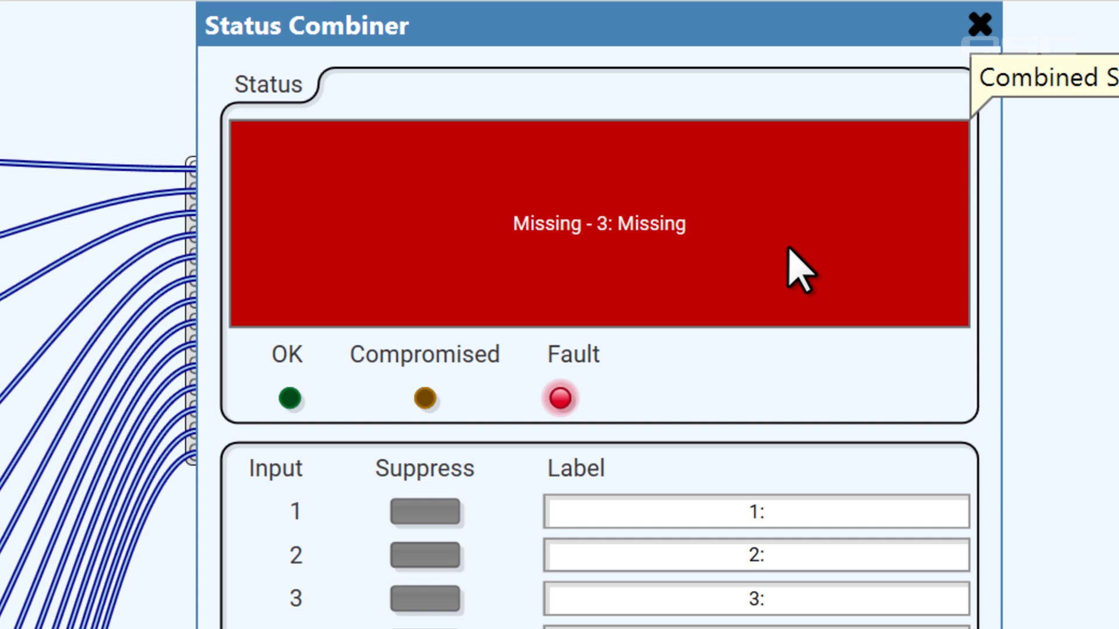
pyautogui.click(804, 516)
pyautogui.write('Core')
pyautogui.click(789, 551)
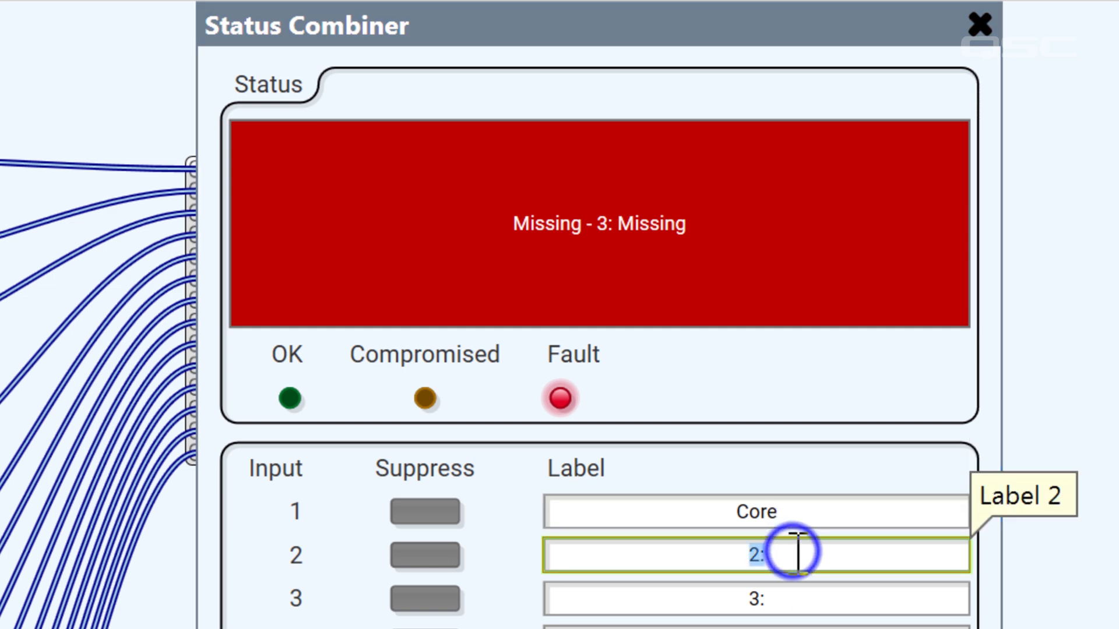
pyautogui.write('PS1')
pyautogui.click(789, 600)
pyautogui.write('PS2')
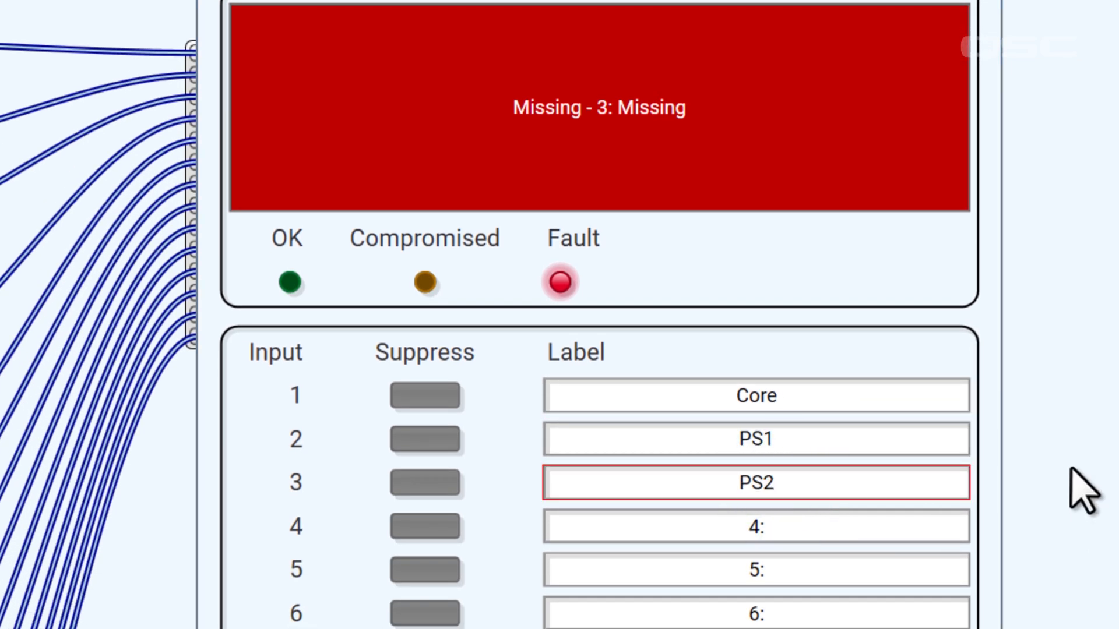
pyautogui.click(1072, 471)
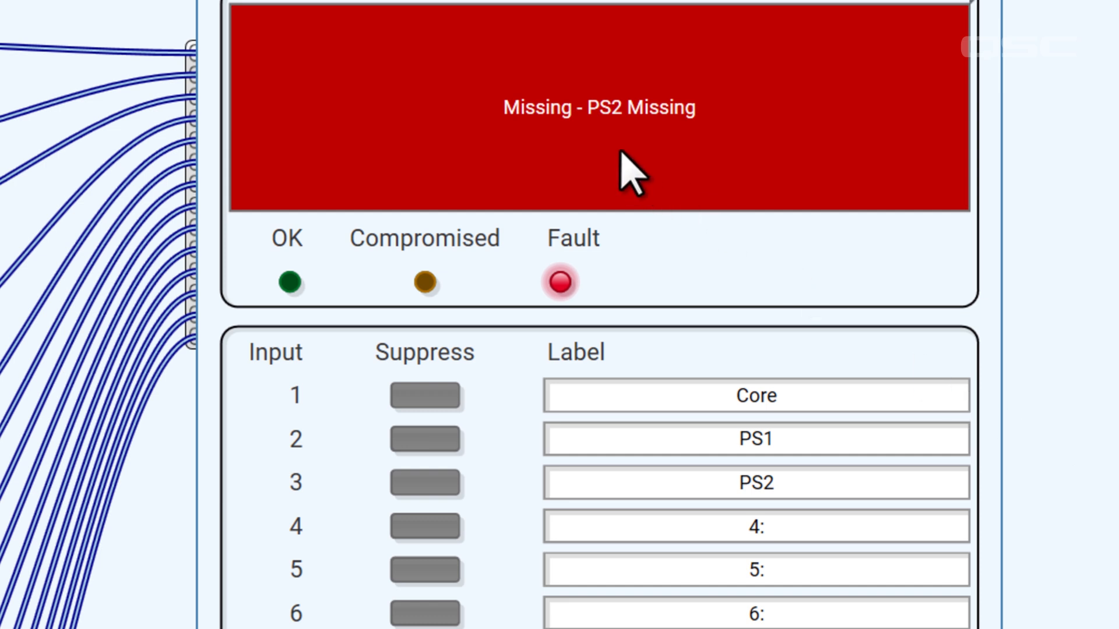
pyautogui.click(408, 487)
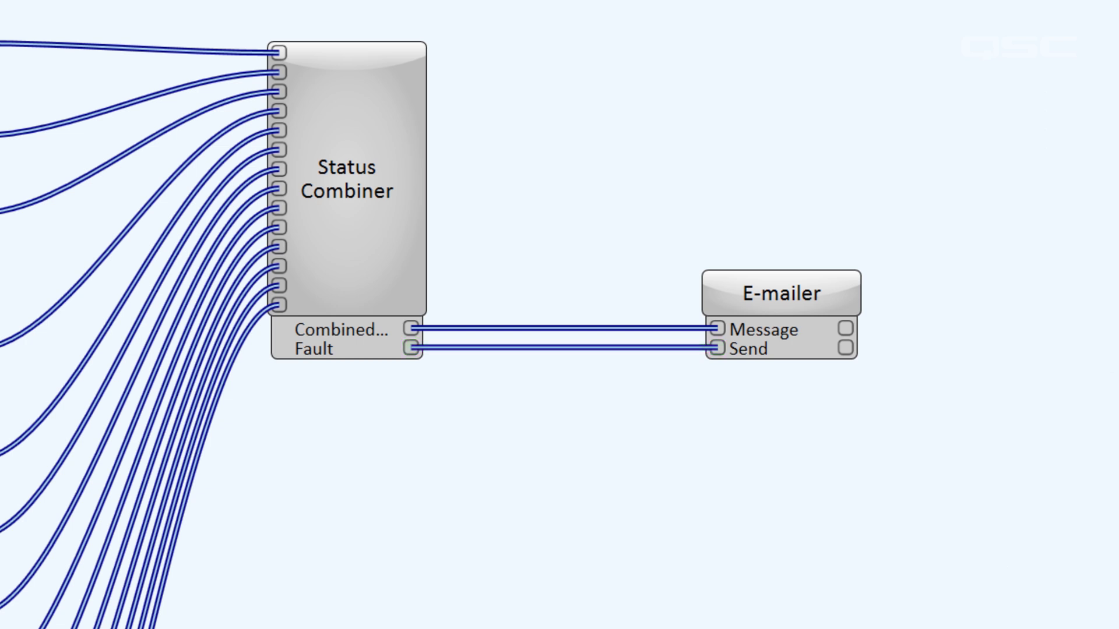
# Open the control panels of the E-mailer and the Status Combiner to check how the fault message is passed on
pyautogui.doubleClick(839, 290)
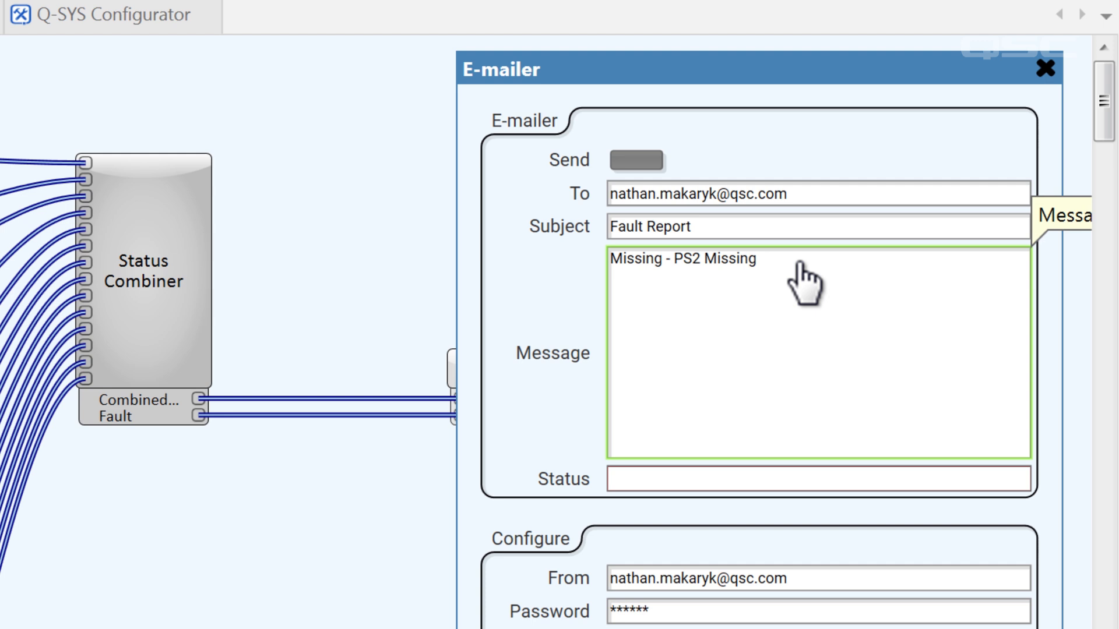
pyautogui.doubleClick(159, 259)
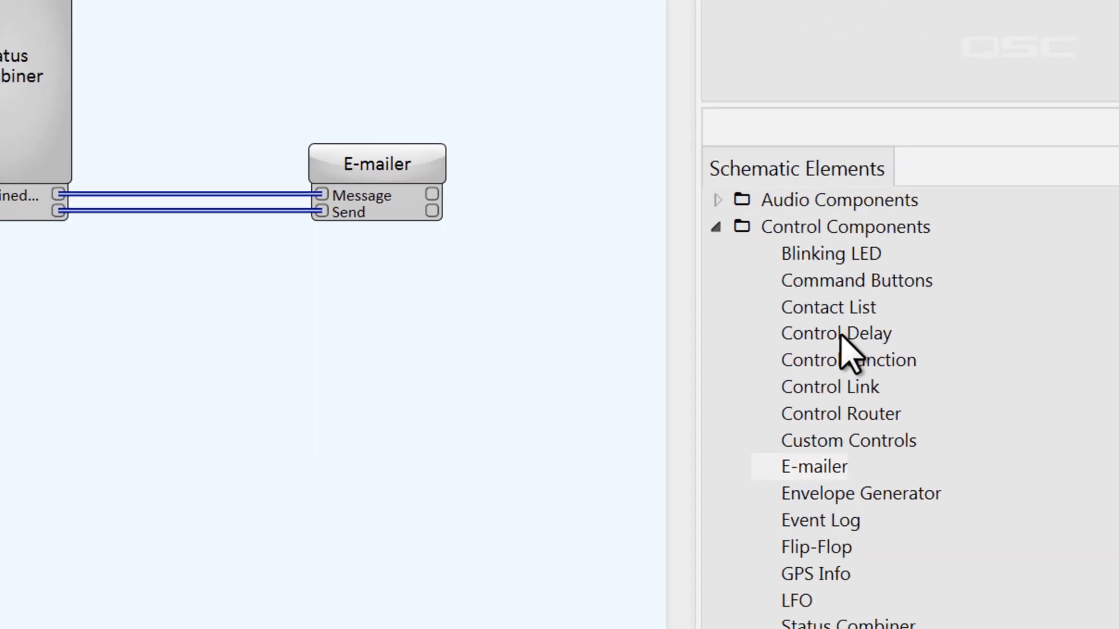
# Place a Control Delay between the Status Combiner and the E-mailer and delete the wire from Fault to Send
pyautogui.moveTo(1107, 490); pyautogui.dragTo(702, 480)
pyautogui.moveTo(407, 299); pyautogui.dragTo(73, 217)
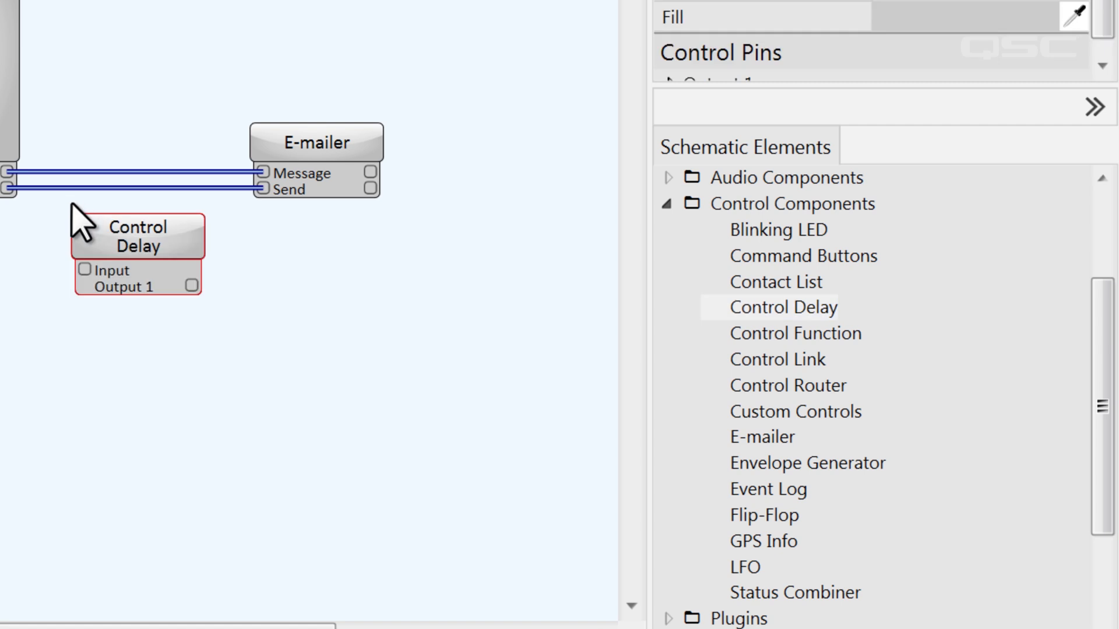
pyautogui.click(74, 188)
pyautogui.press('Delete')
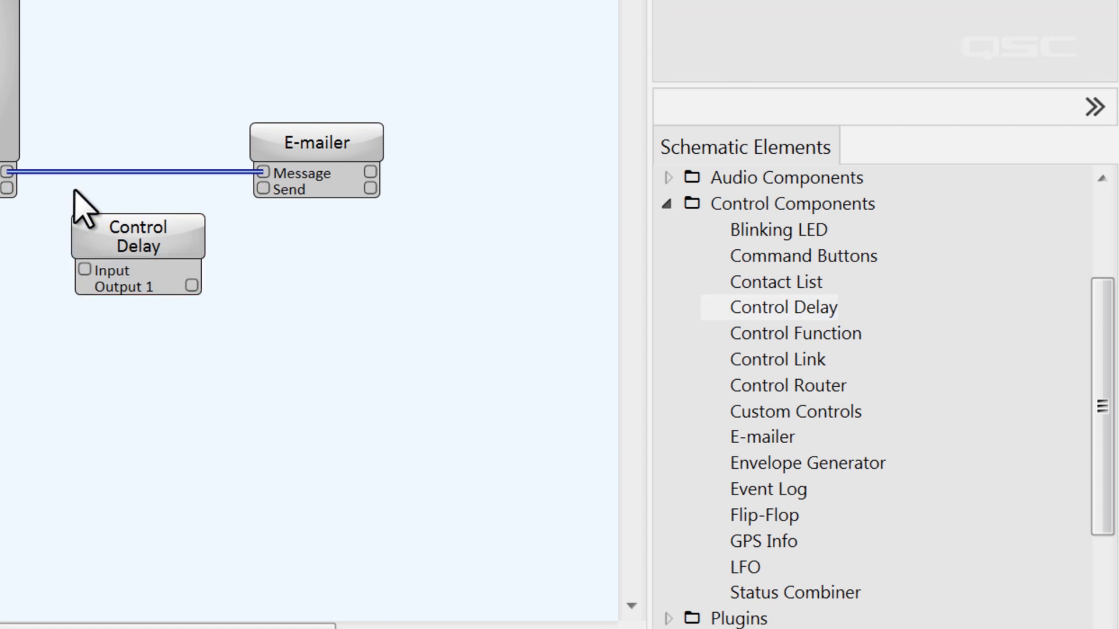
# Set the Control Delay's Max Delay to 30 seconds
pyautogui.click(155, 242)
pyautogui.click(944, 183)
pyautogui.press('Return')
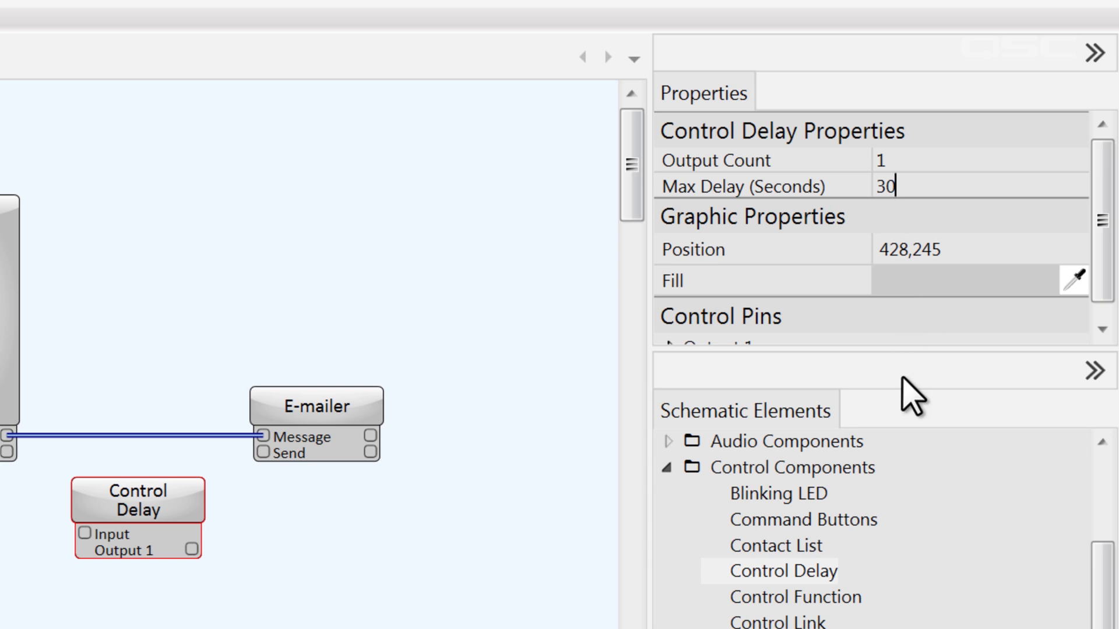
# Add a Control Function below the E-mailer and set it to Logic AND with an input count of 2
pyautogui.moveTo(816, 597); pyautogui.dragTo(508, 557)
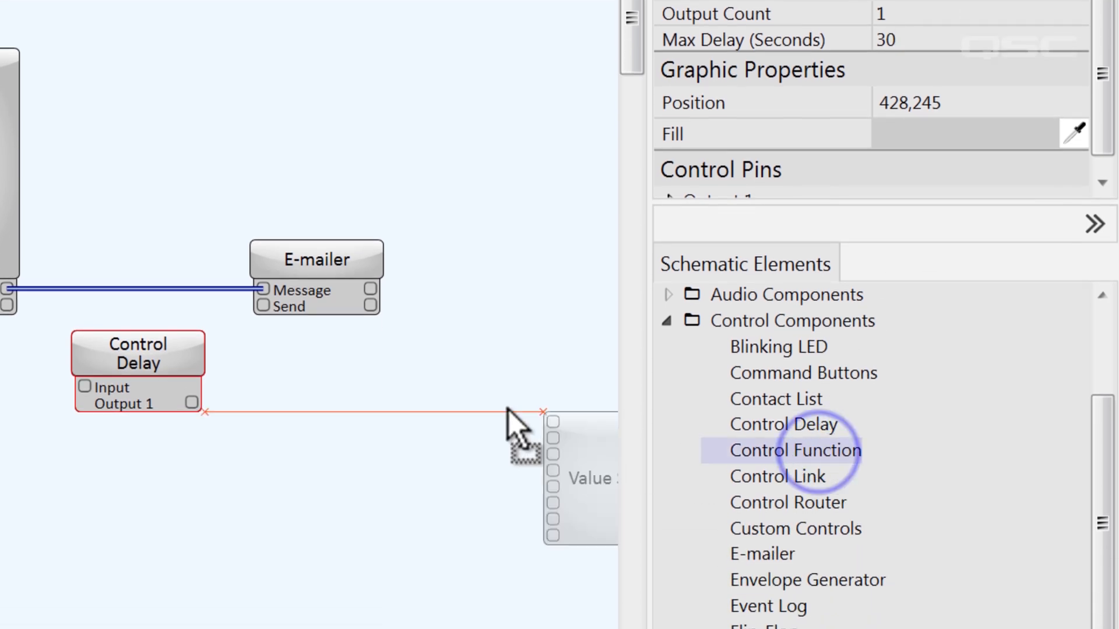
pyautogui.moveTo(509, 411); pyautogui.dragTo(236, 336)
pyautogui.click(909, 20)
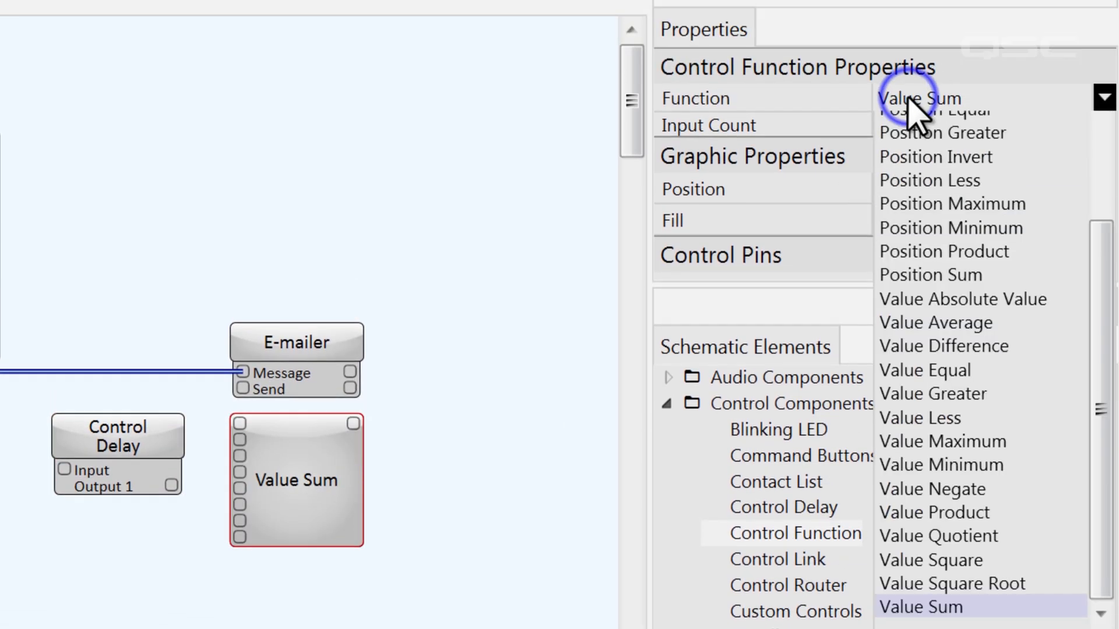
pyautogui.moveTo(1100, 278); pyautogui.dragTo(1095, 97)
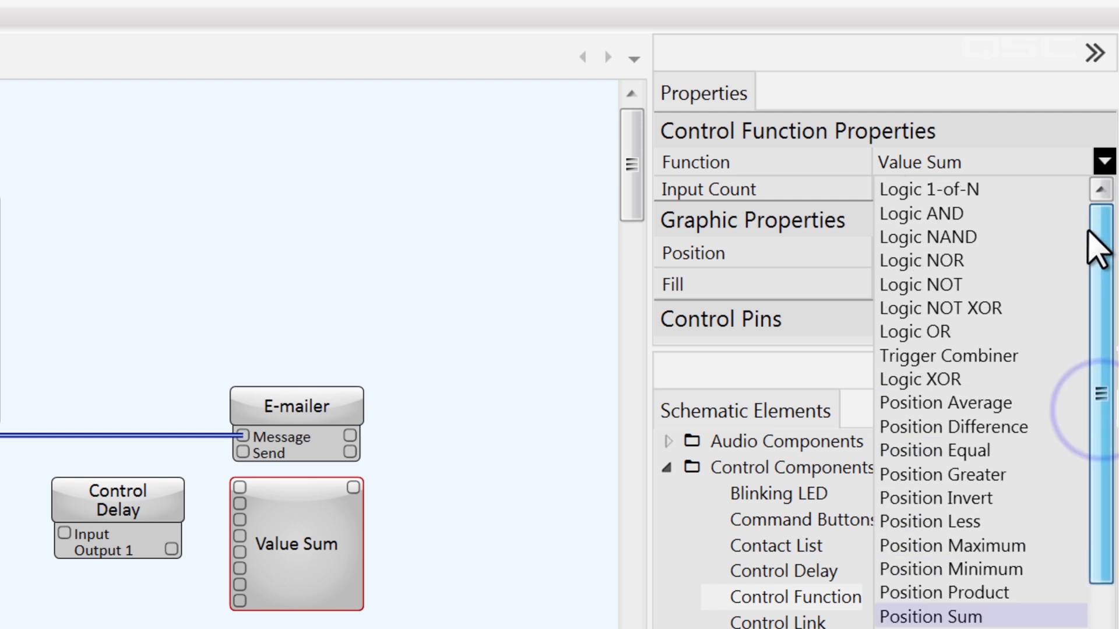
pyautogui.click(1027, 216)
pyautogui.write('2')
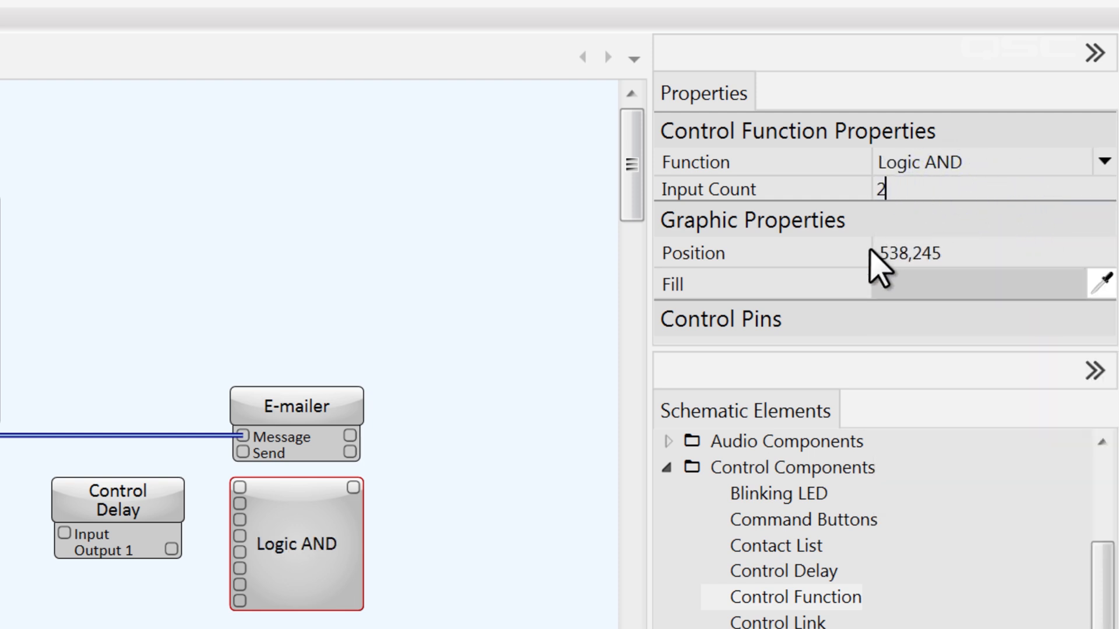
pyautogui.click(533, 522)
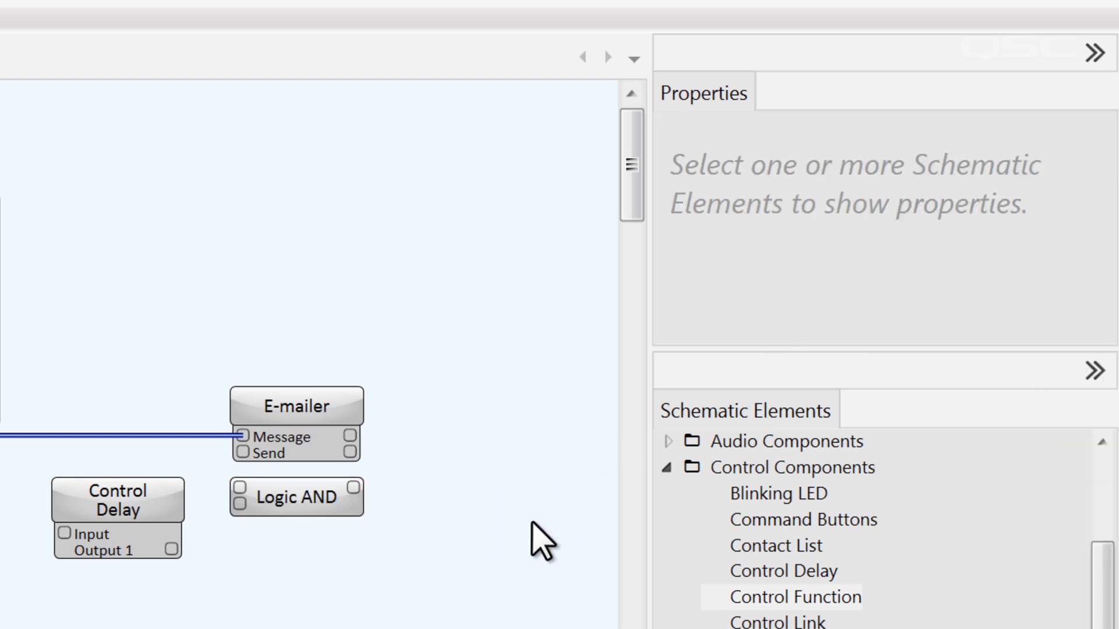